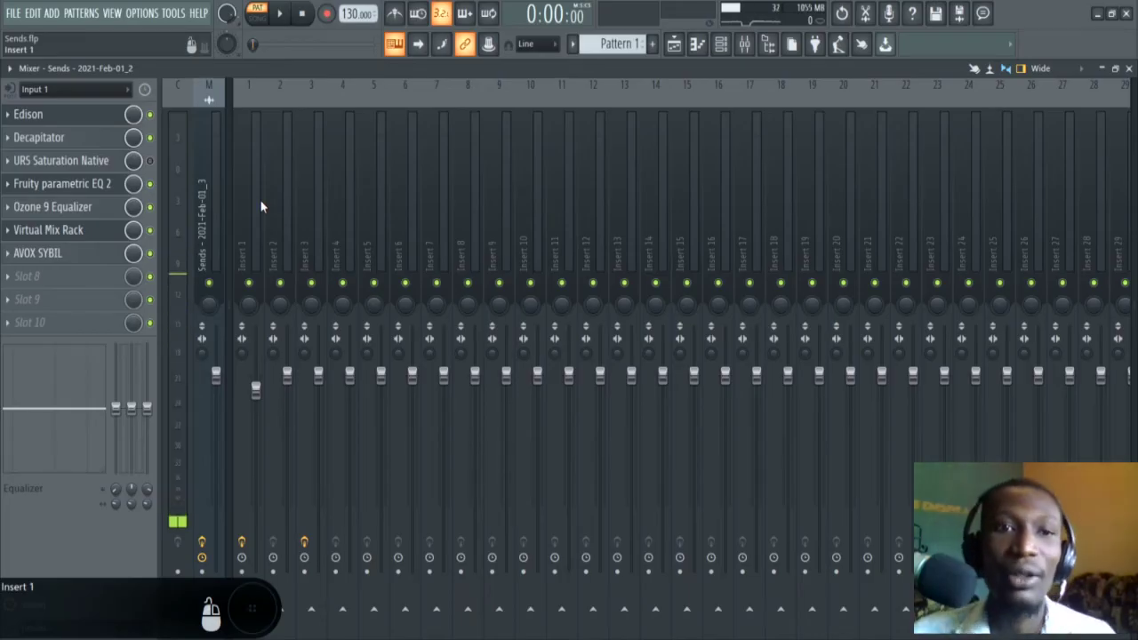
# Add Snare hits on every 8th step in the channel rack and preview the pattern
pyautogui.click(247, 183)
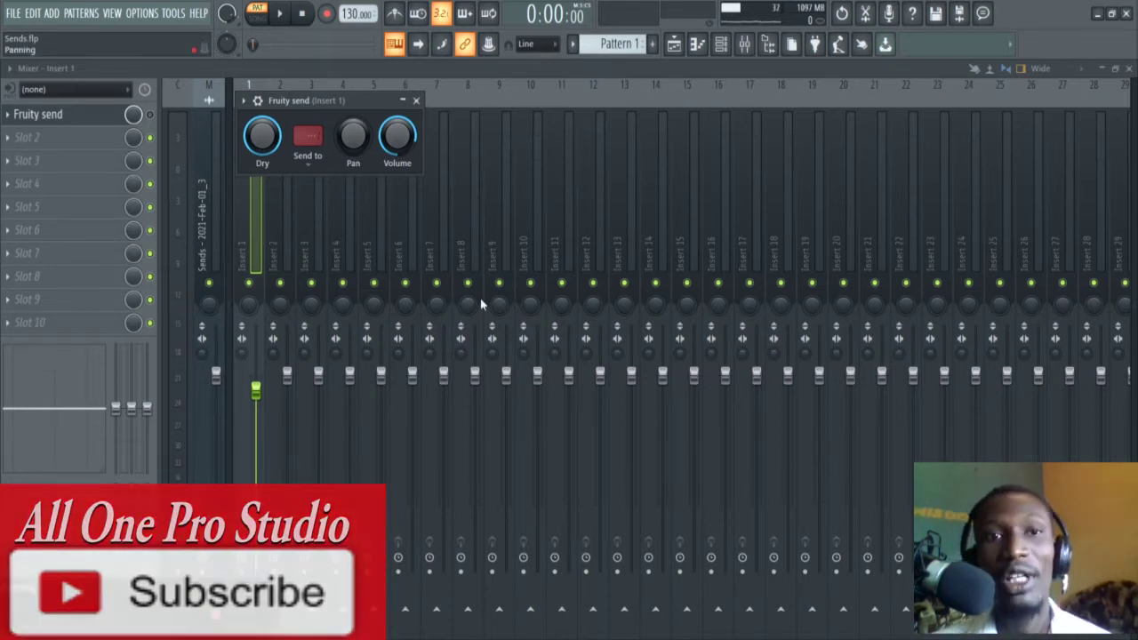
pyautogui.click(415, 101)
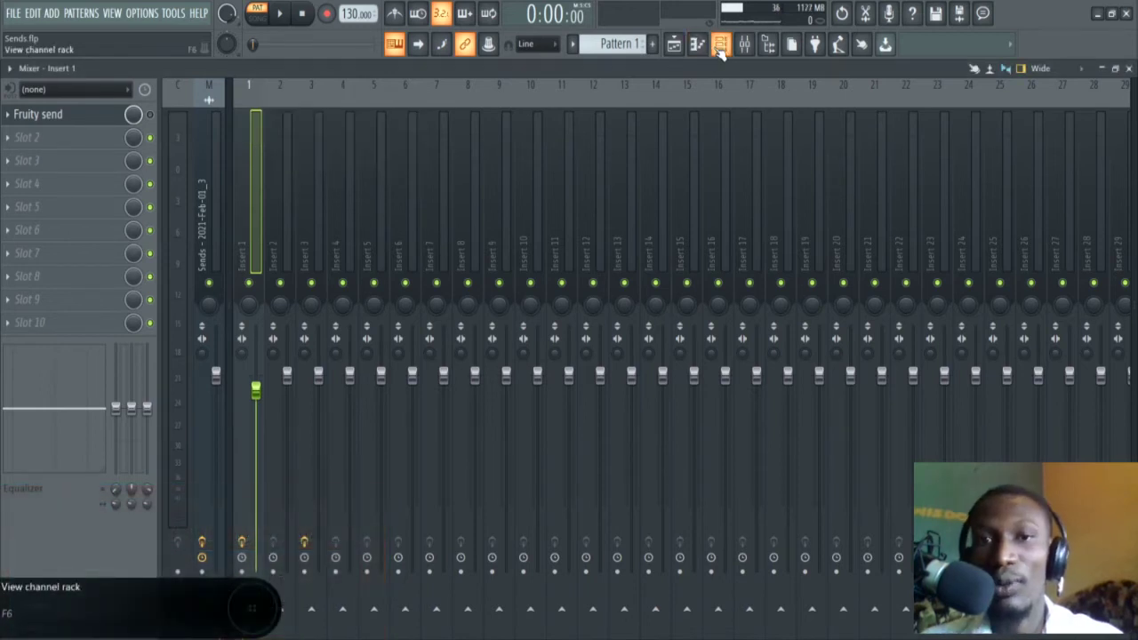
pyautogui.click(721, 49)
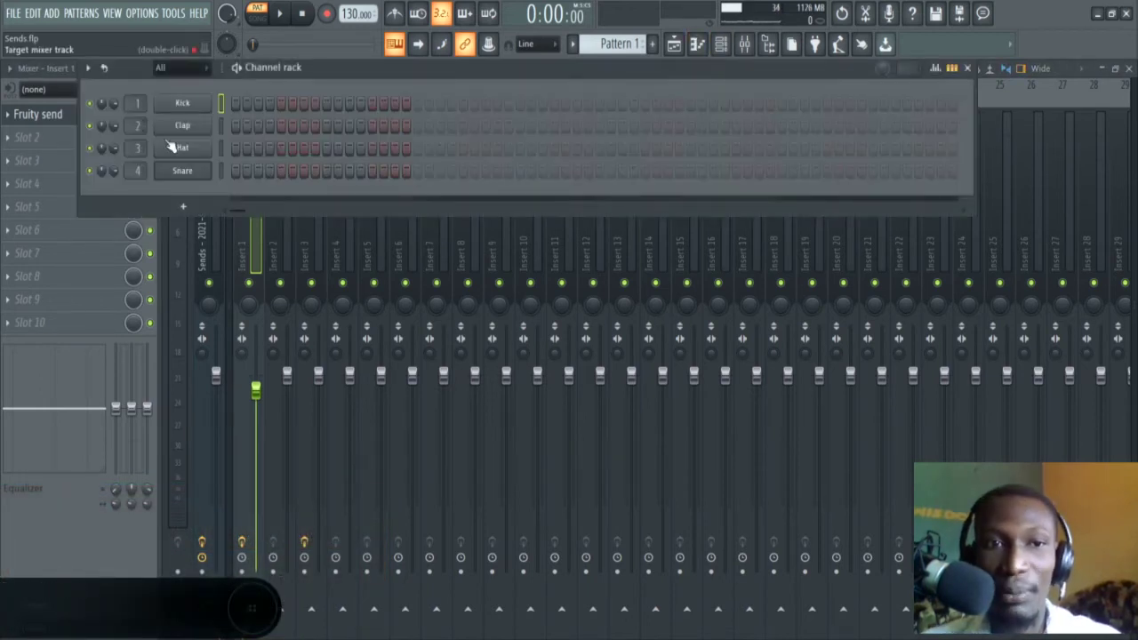
pyautogui.rightClick(189, 170)
pyautogui.click(183, 172)
pyautogui.rightClick(179, 171)
pyautogui.click(382, 252)
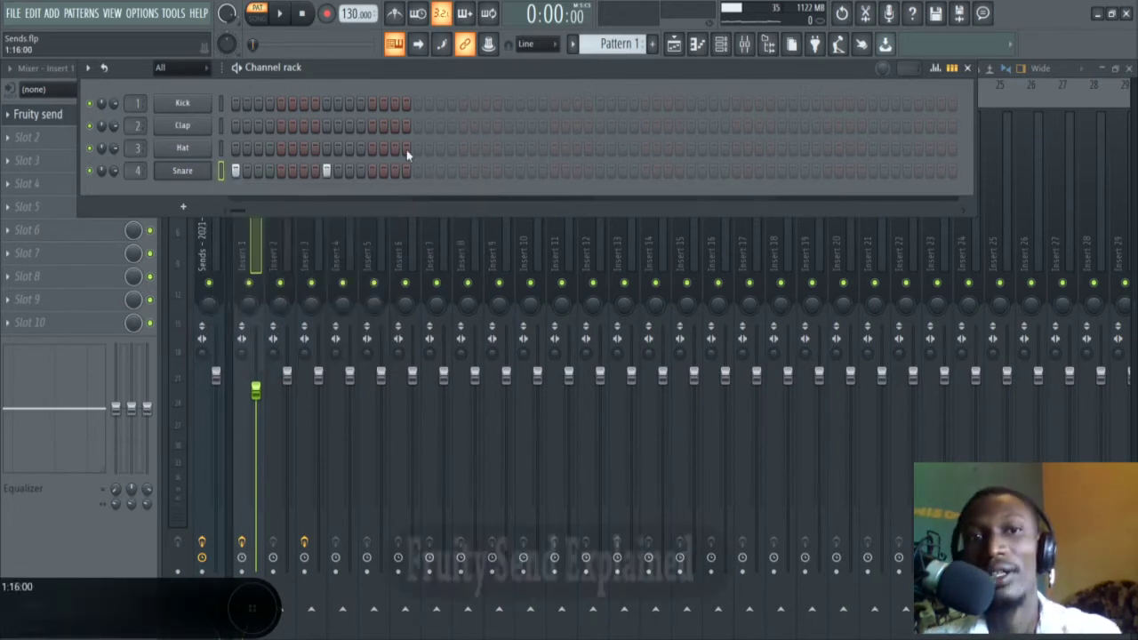
pyautogui.click(279, 14)
pyautogui.press('space')
# Colour the Insert 4 mixer track teal
pyautogui.click(334, 225)
pyautogui.rightClick(345, 217)
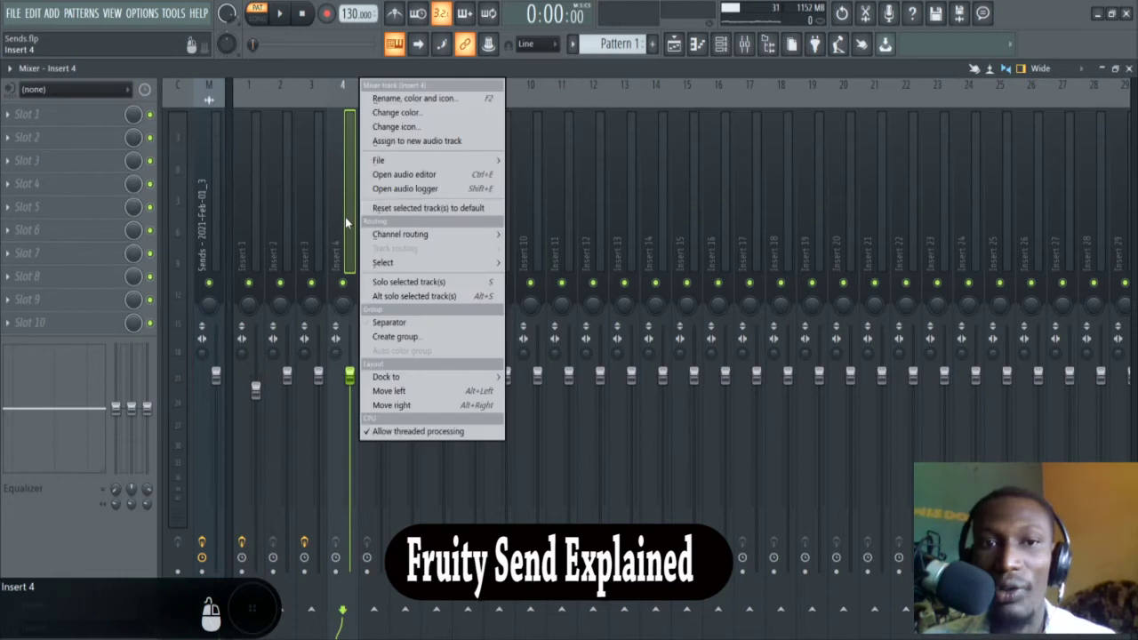
pyautogui.click(451, 96)
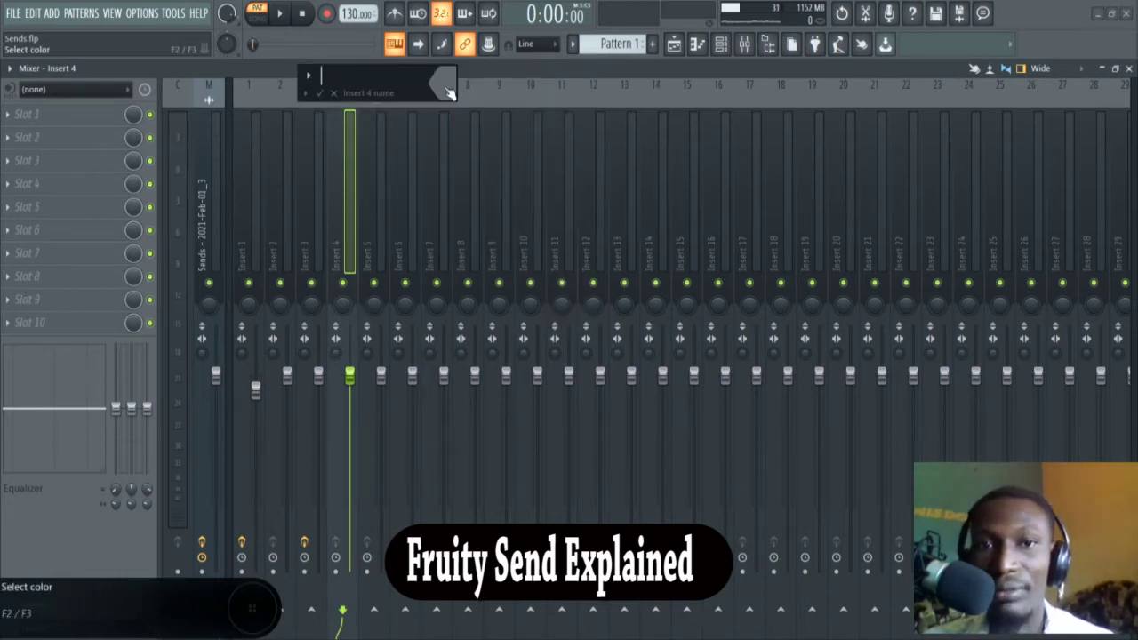
pyautogui.click(447, 89)
pyautogui.click(528, 85)
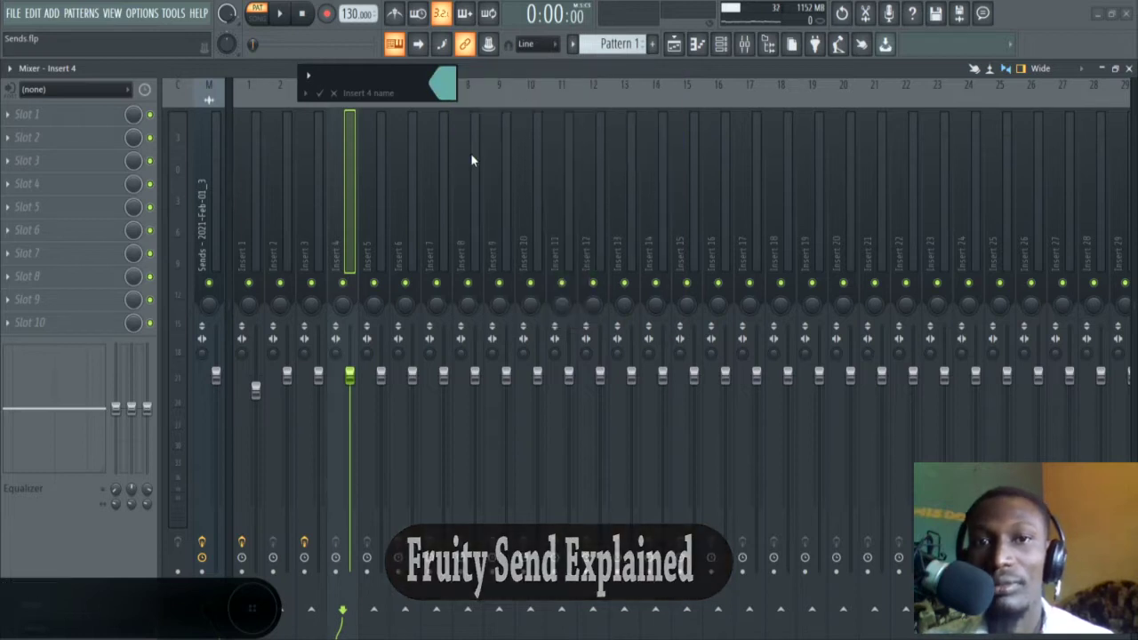
pyautogui.press('Return')
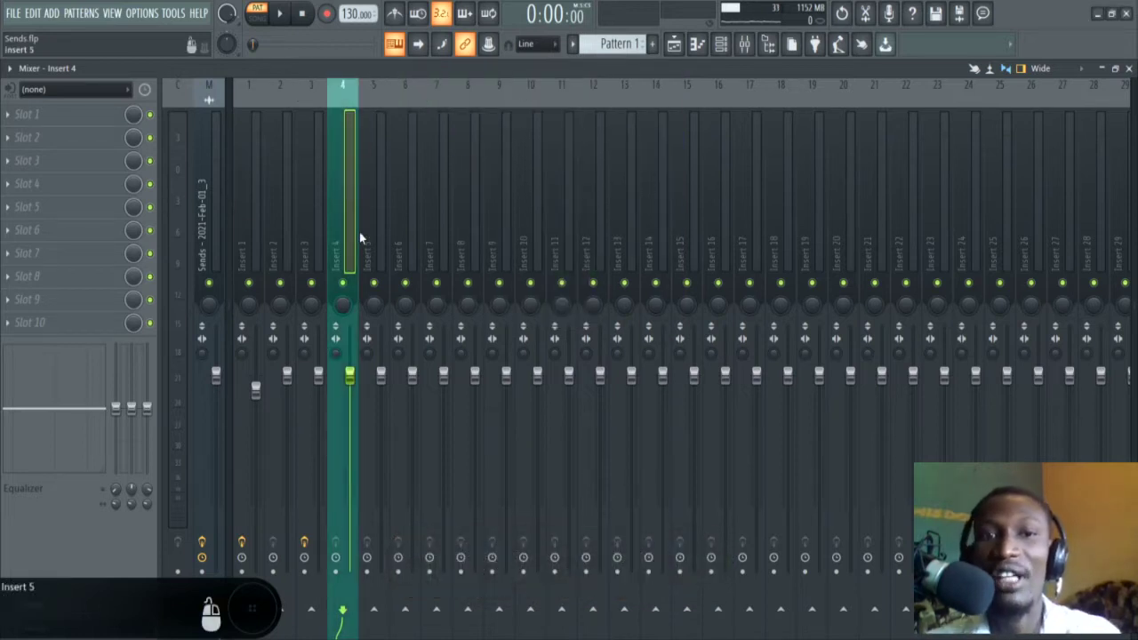
# Add hits on the first step of the Kick and Clap channels and preview the pattern
pyautogui.press('F6')
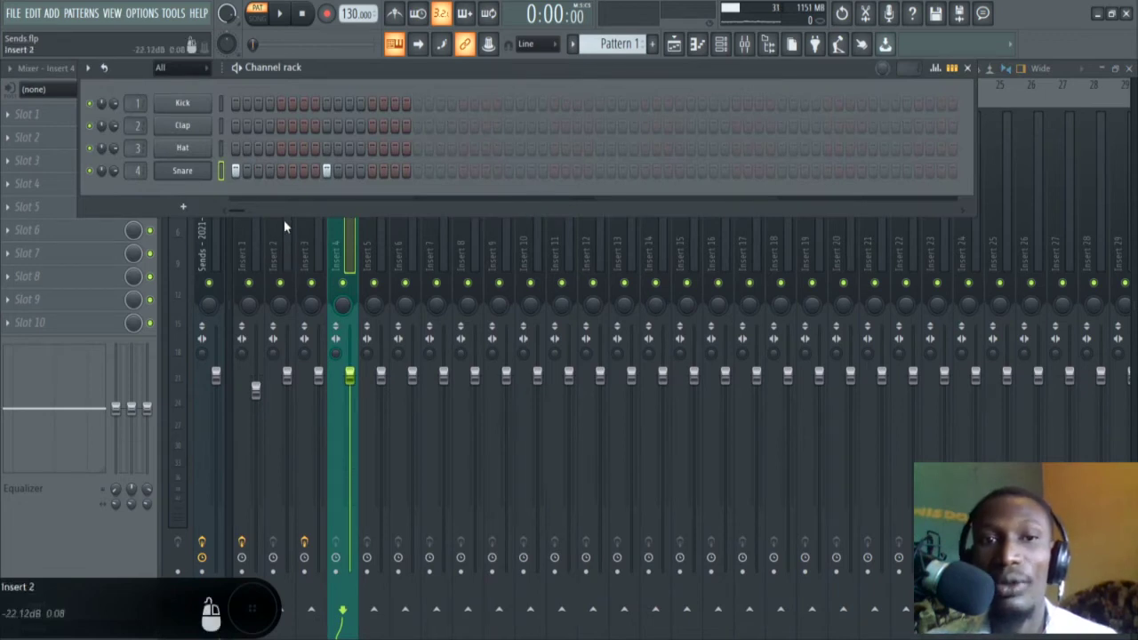
pyautogui.click(236, 104)
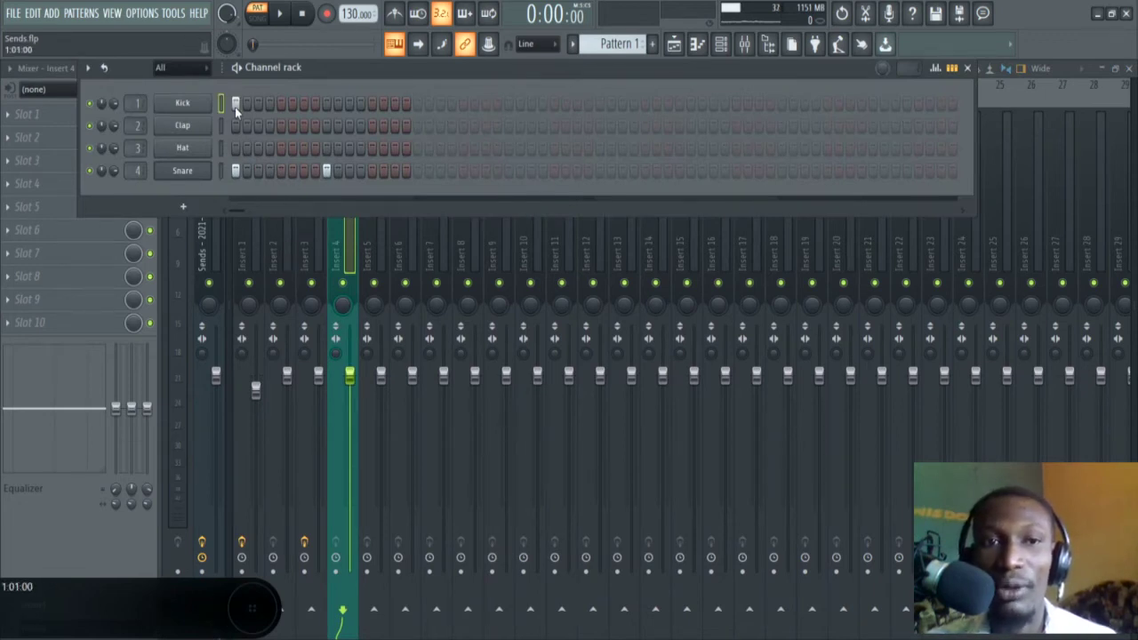
pyautogui.click(236, 125)
pyautogui.press('F6')
pyautogui.press('space')
pyautogui.press('space')
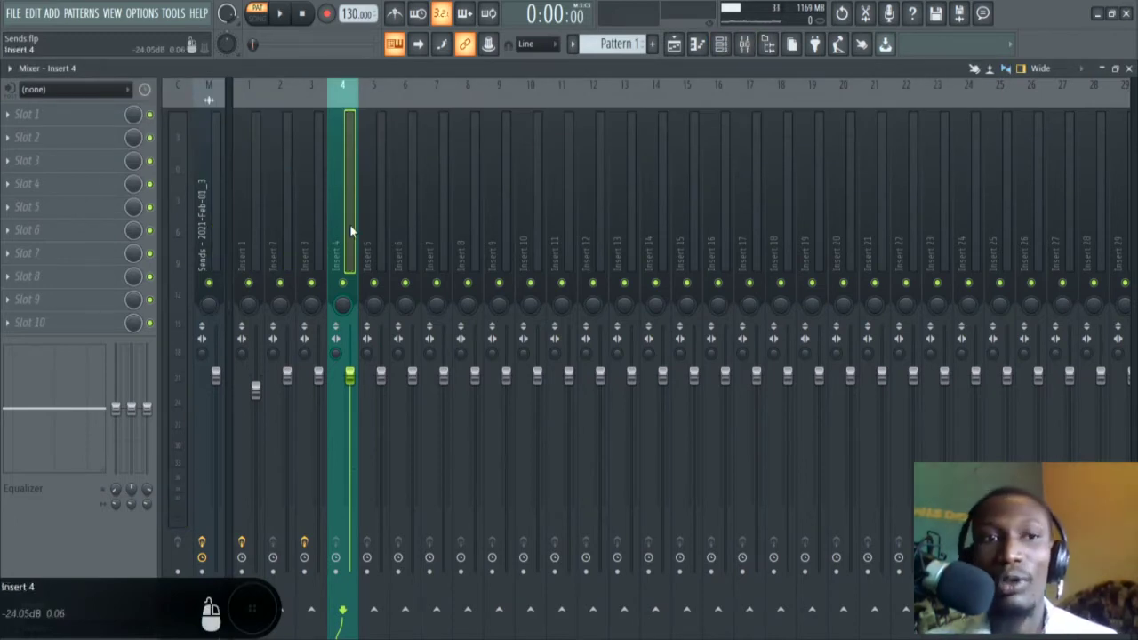
# Load Fruity Send into the first effect slot of Insert 4 and close its window
pyautogui.click(51, 117)
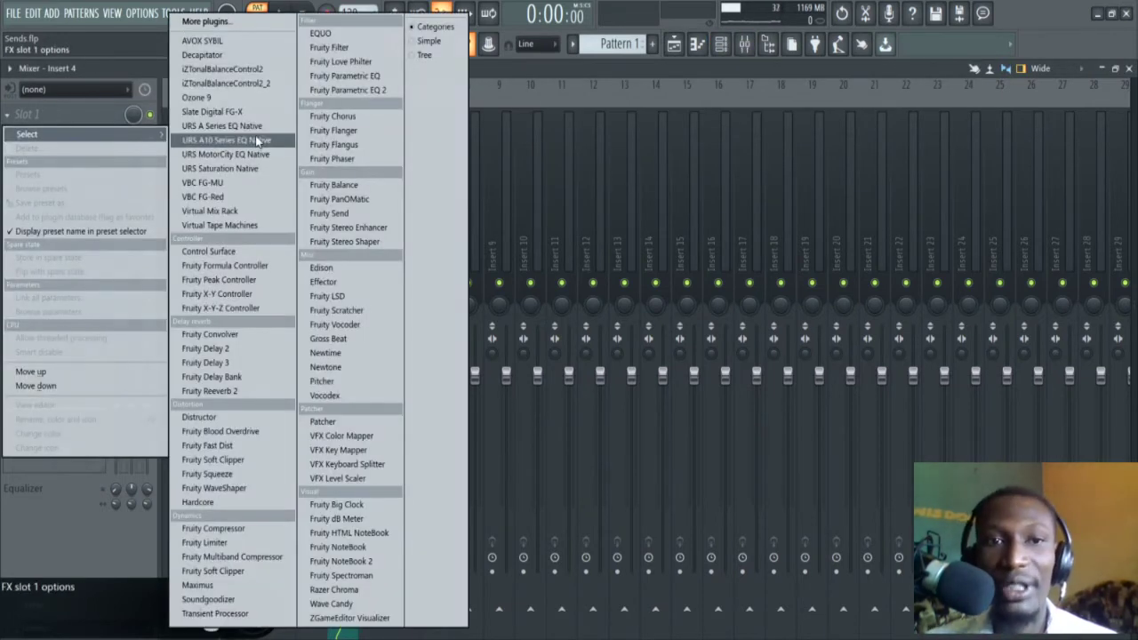
pyautogui.click(354, 215)
pyautogui.click(340, 243)
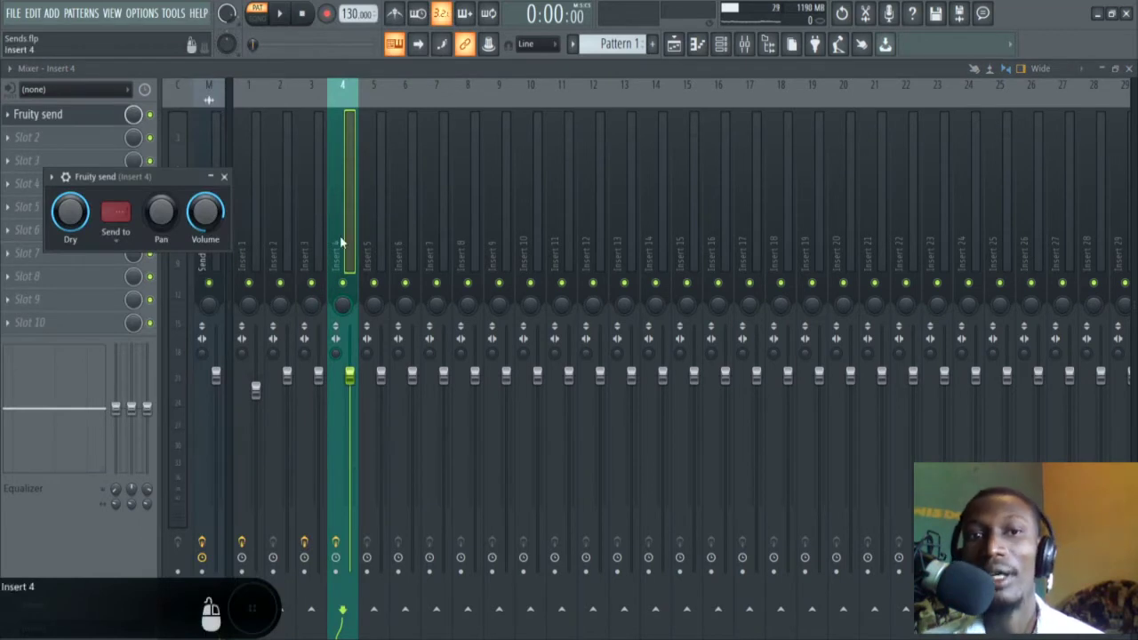
pyautogui.click(84, 119)
pyautogui.click(85, 119)
pyautogui.click(84, 120)
pyautogui.click(85, 120)
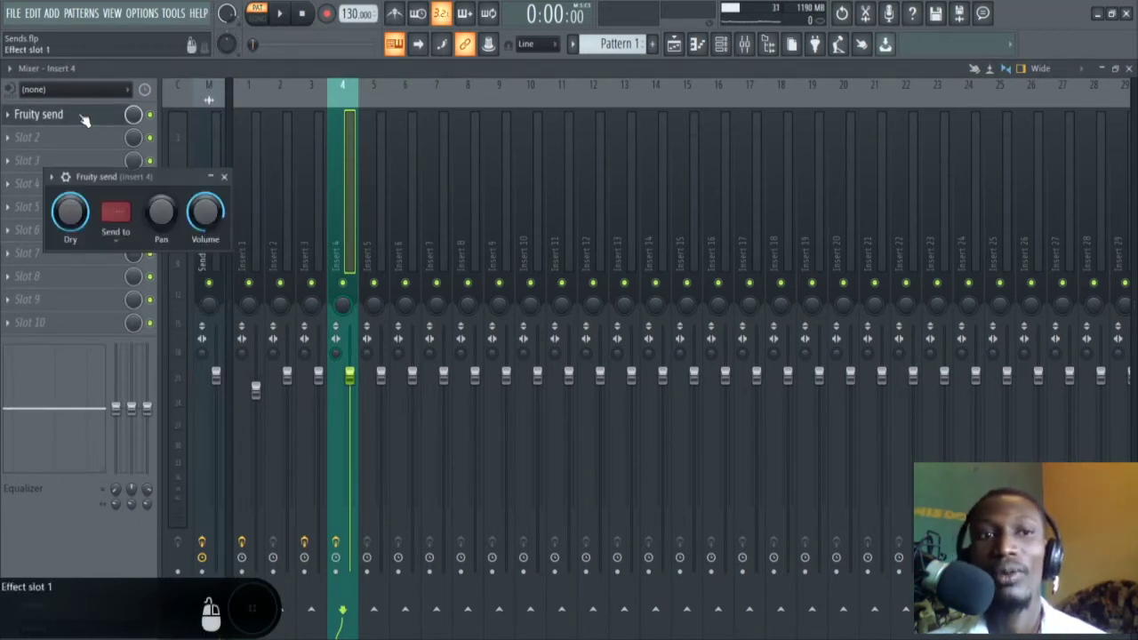
pyautogui.click(85, 120)
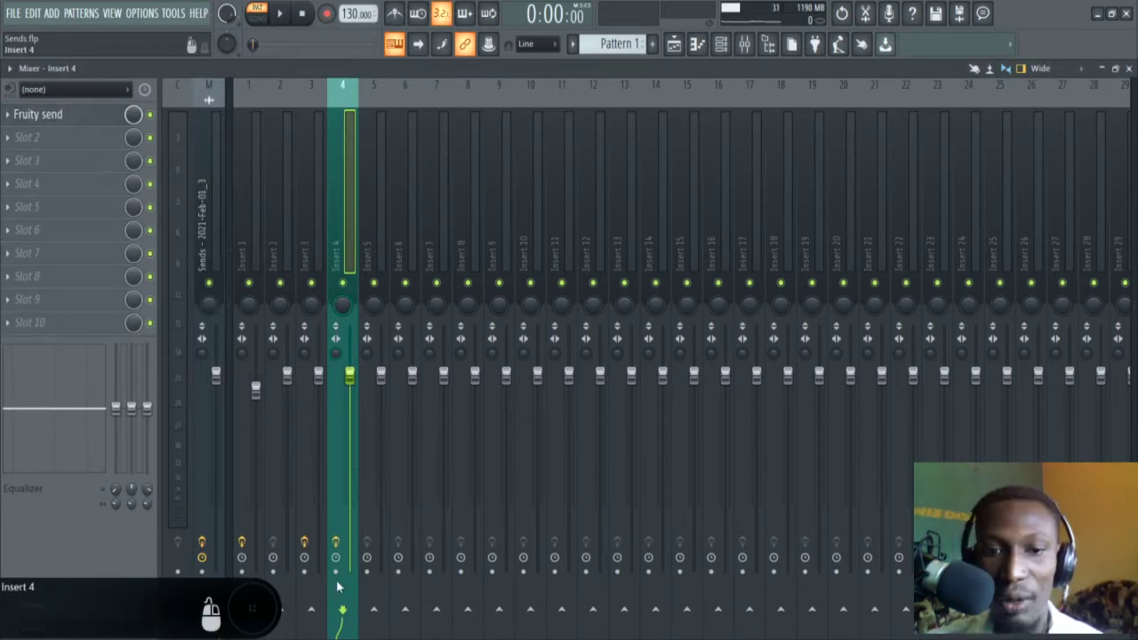
# Sidechain Insert 4 to Insert 6 and colour the Insert 6 mixer track violet
pyautogui.rightClick(400, 611)
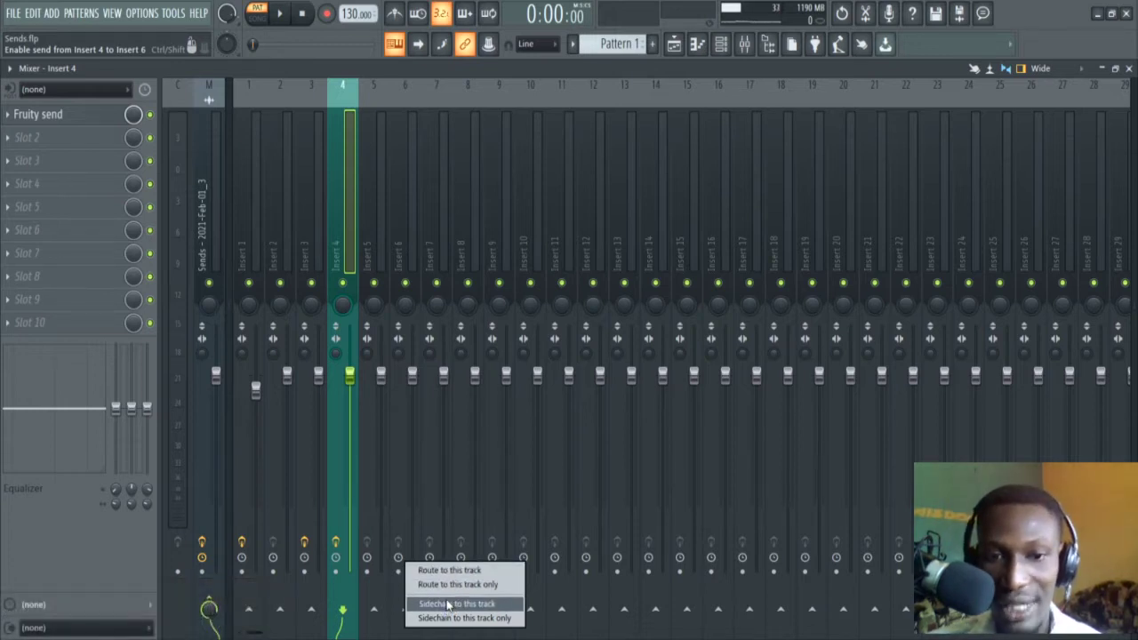
pyautogui.click(447, 604)
pyautogui.click(411, 234)
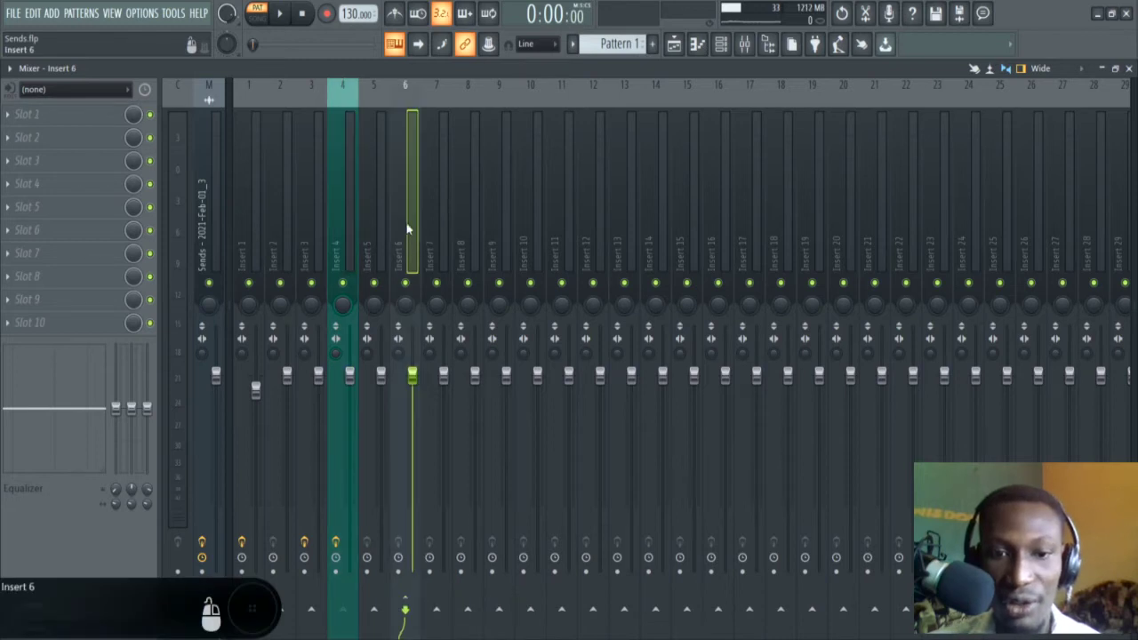
pyautogui.rightClick(403, 206)
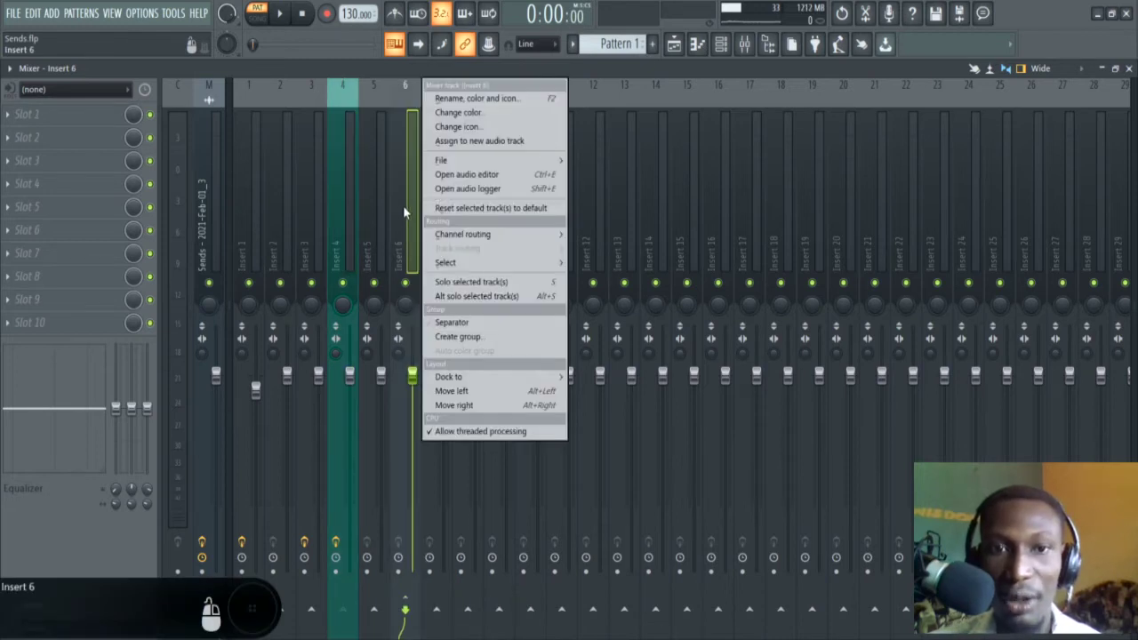
pyautogui.click(533, 101)
pyautogui.click(526, 91)
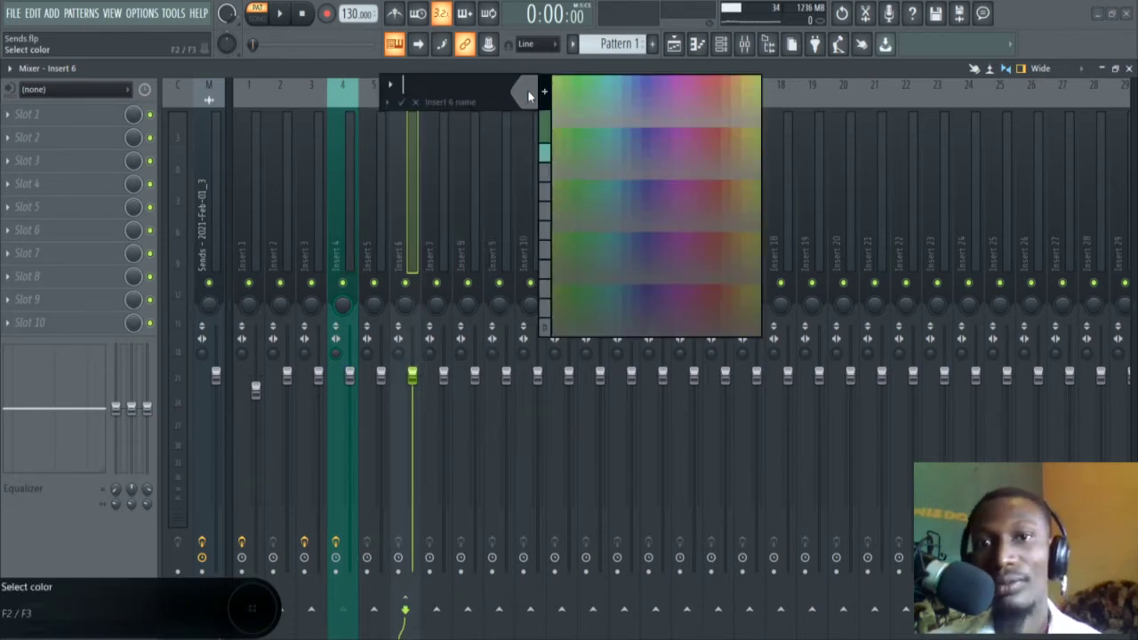
pyautogui.click(642, 89)
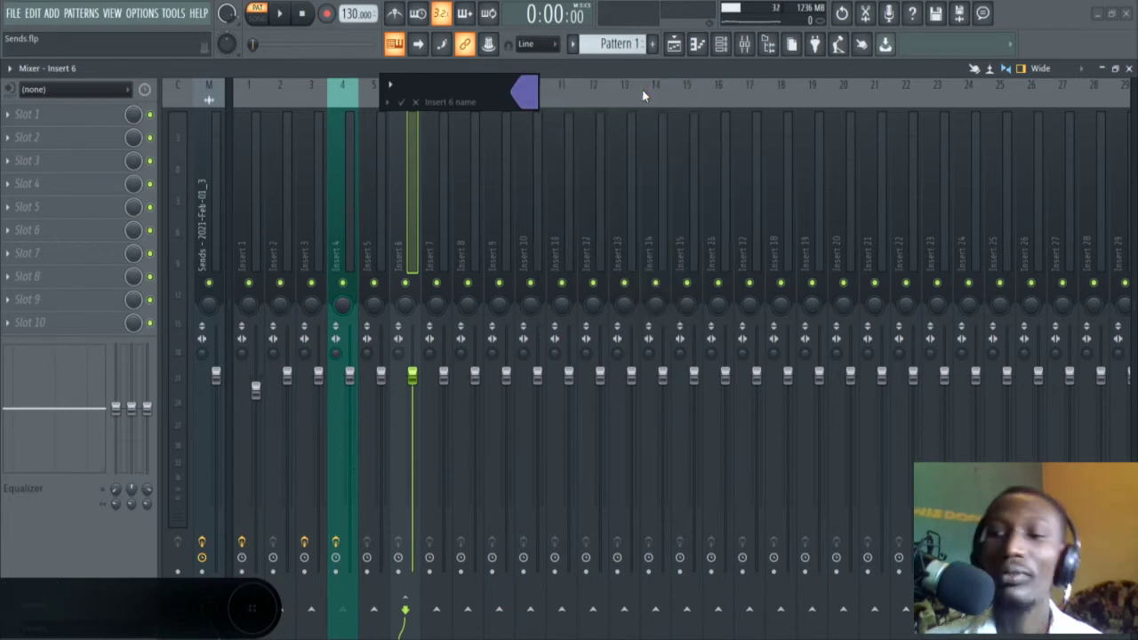
pyautogui.press('Return')
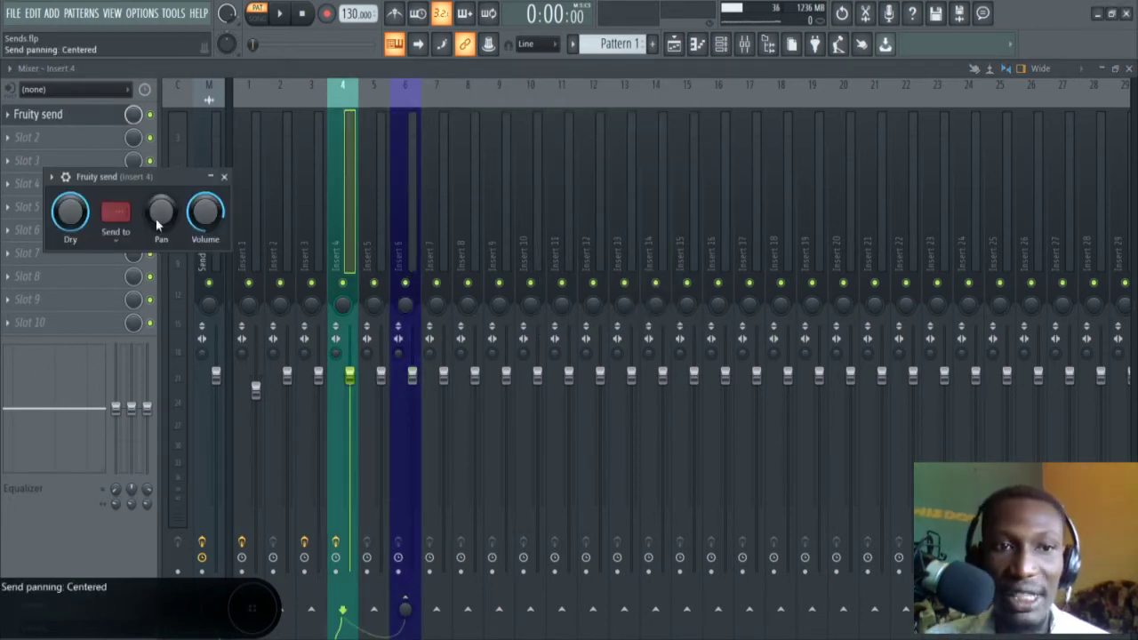
# Set the destination of Insert 4's Fruity Send to Insert 6
pyautogui.moveTo(140, 179); pyautogui.dragTo(484, 133)
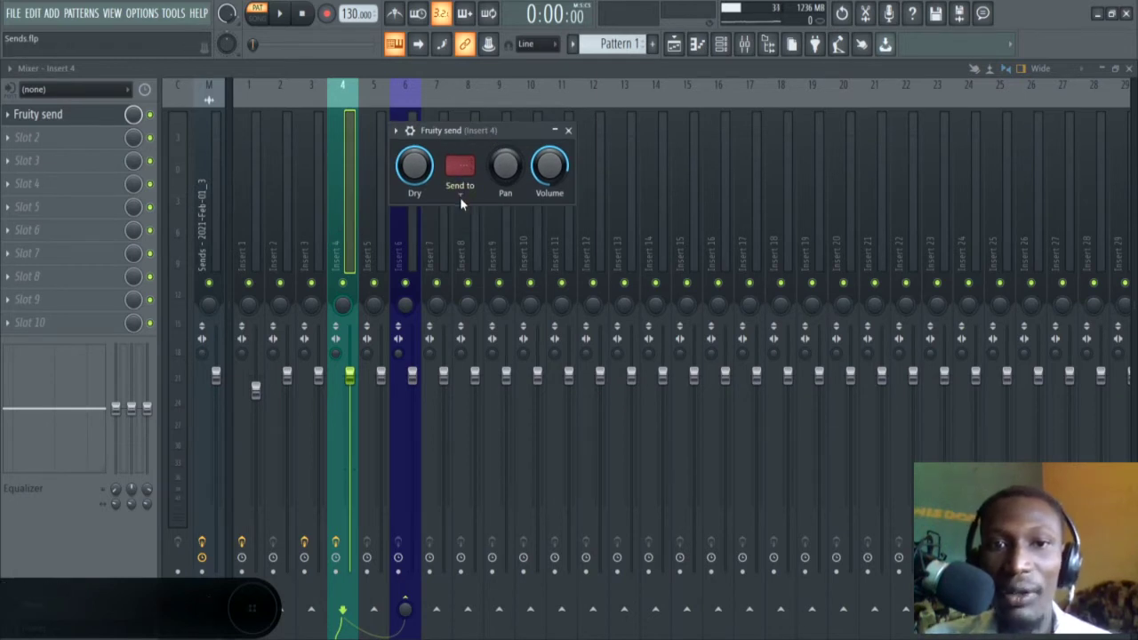
pyautogui.moveTo(464, 203); pyautogui.dragTo(549, 208)
pyautogui.click(551, 208)
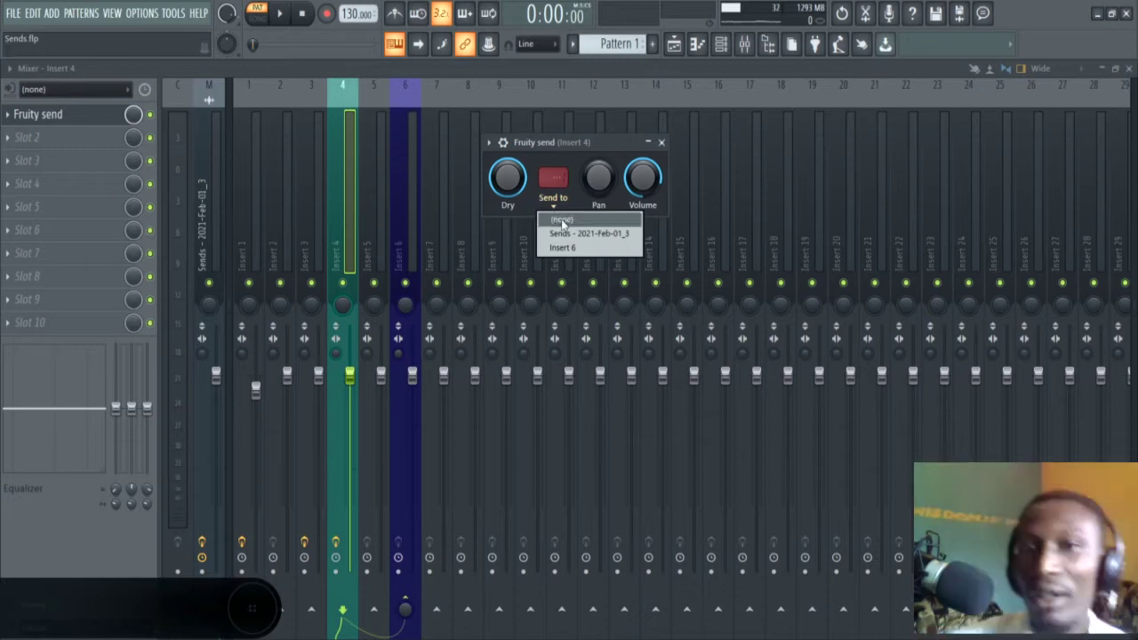
pyautogui.click(564, 249)
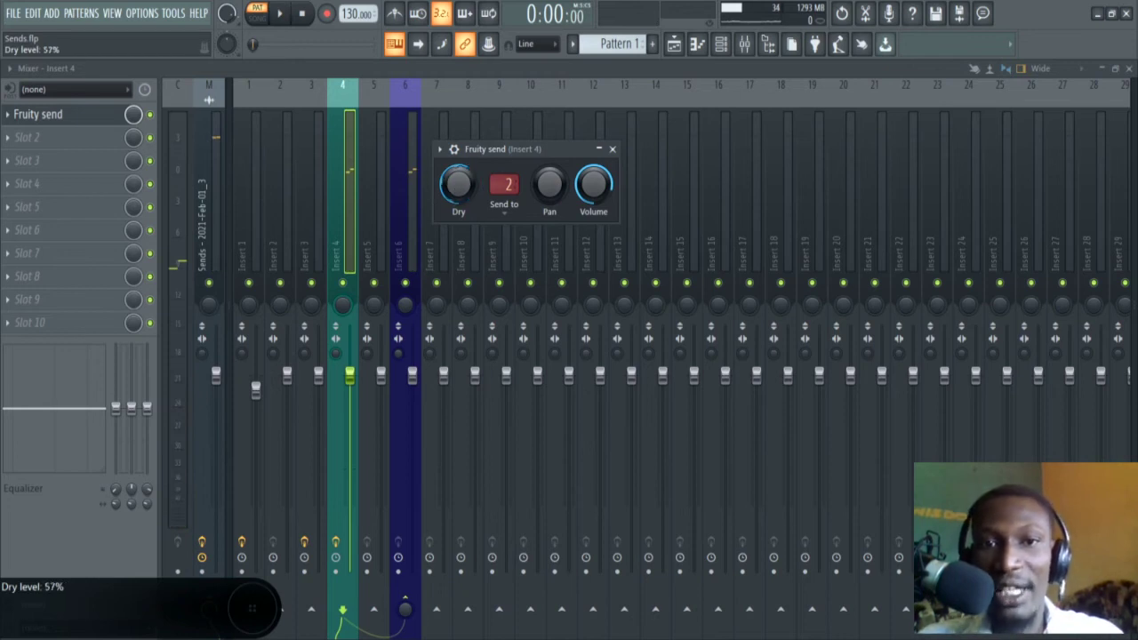
# Lower the Fruity Send's dry level to 0% during playback, and return it to full with playback stopped
pyautogui.moveTo(458, 191); pyautogui.dragTo(458, 146)
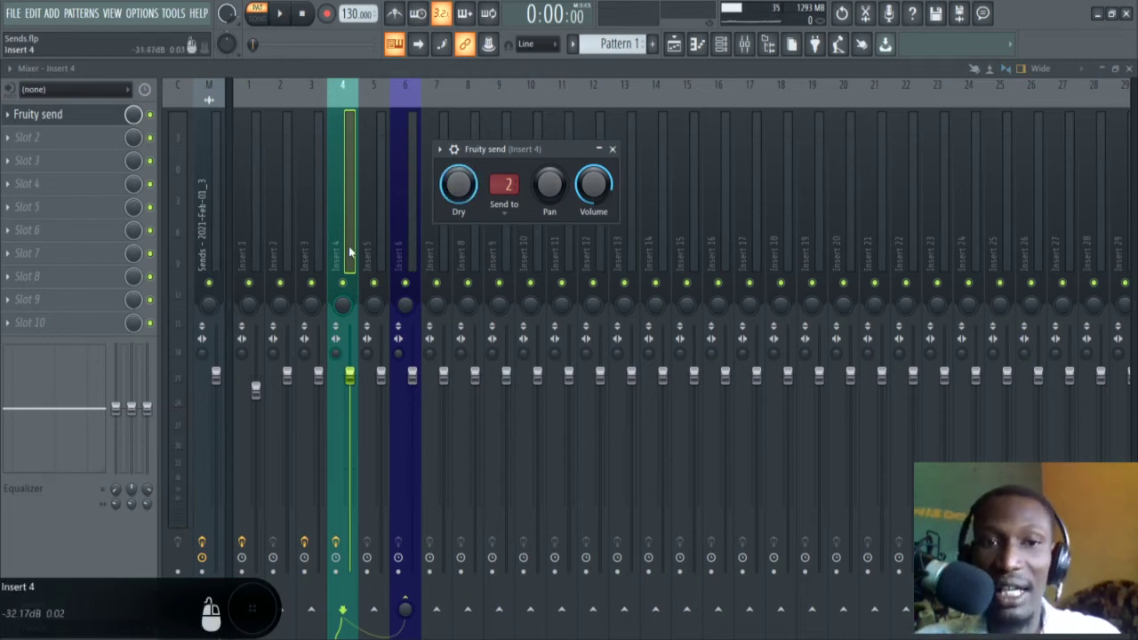
pyautogui.press('space')
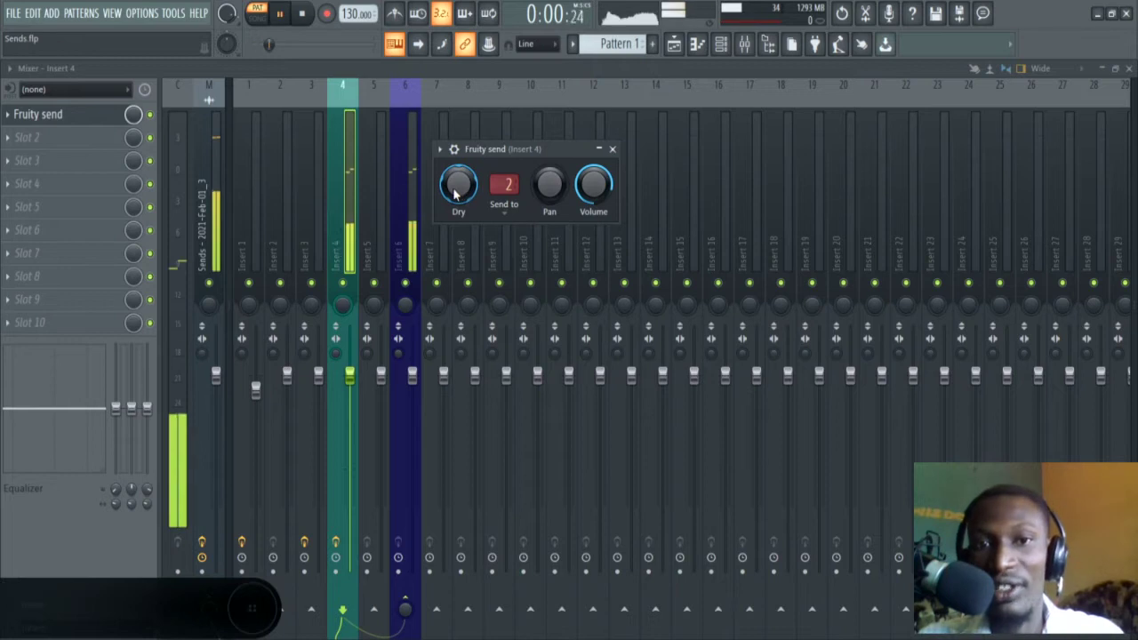
pyautogui.moveTo(459, 187); pyautogui.dragTo(459, 221)
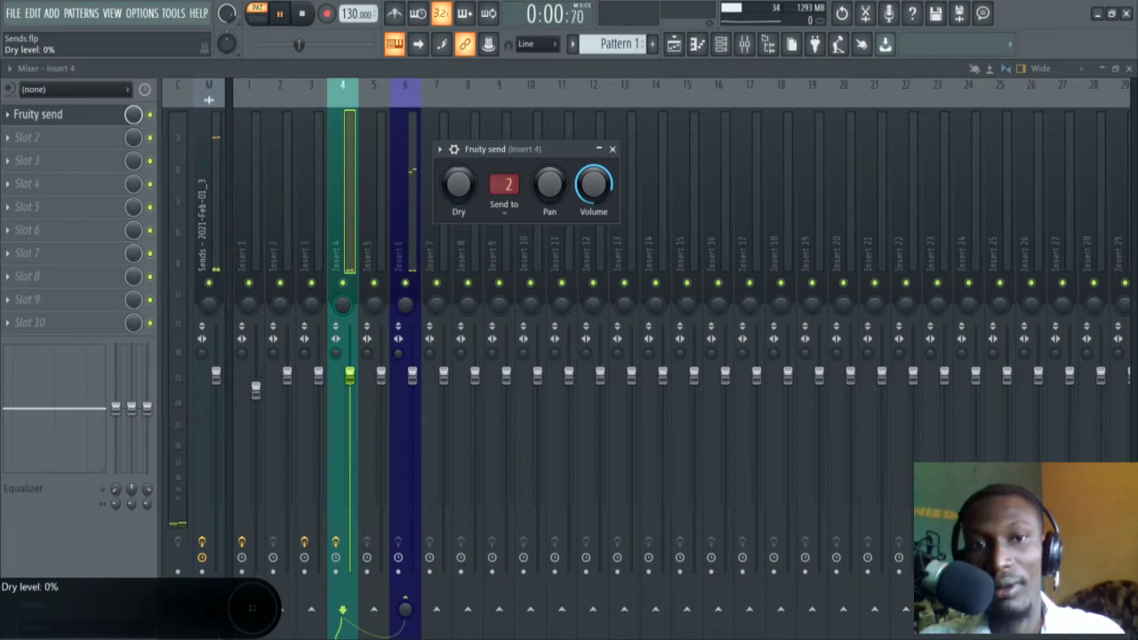
pyautogui.press('space')
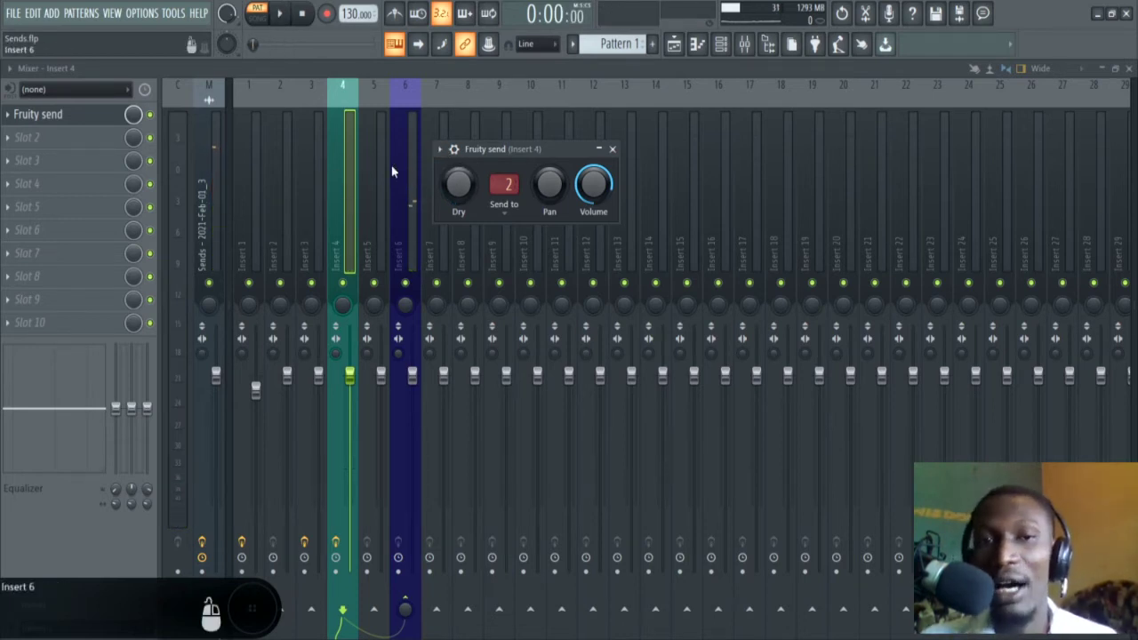
pyautogui.moveTo(459, 186); pyautogui.dragTo(459, 160)
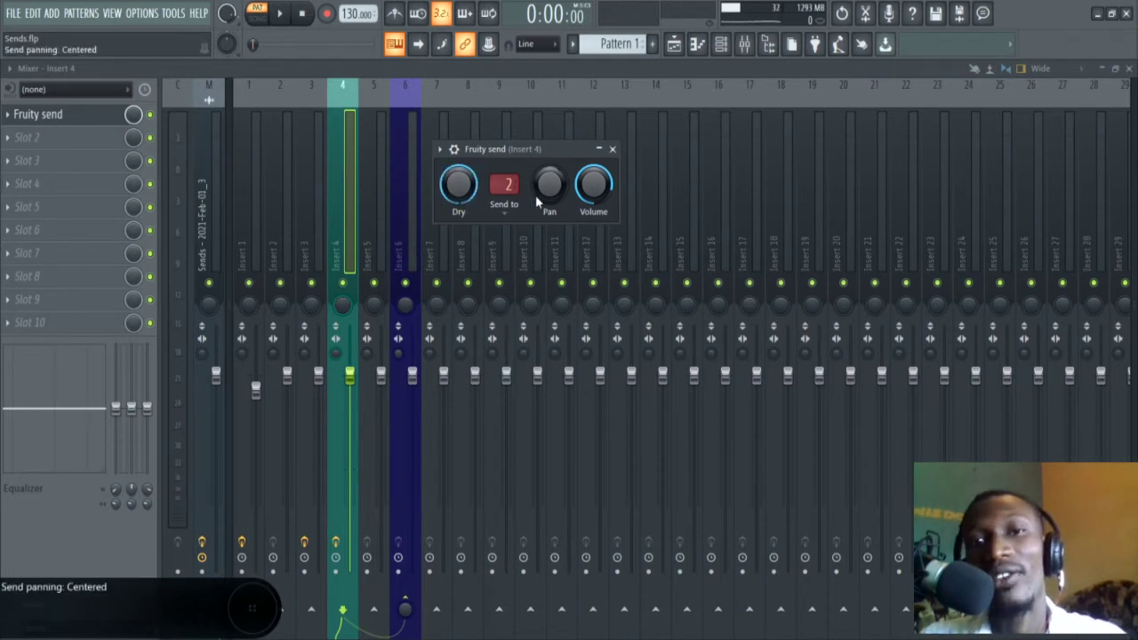
# Move the Fruity Send window clear of Insert 6 and pan the send 48% left during playback
pyautogui.moveTo(527, 149); pyautogui.dragTo(585, 149)
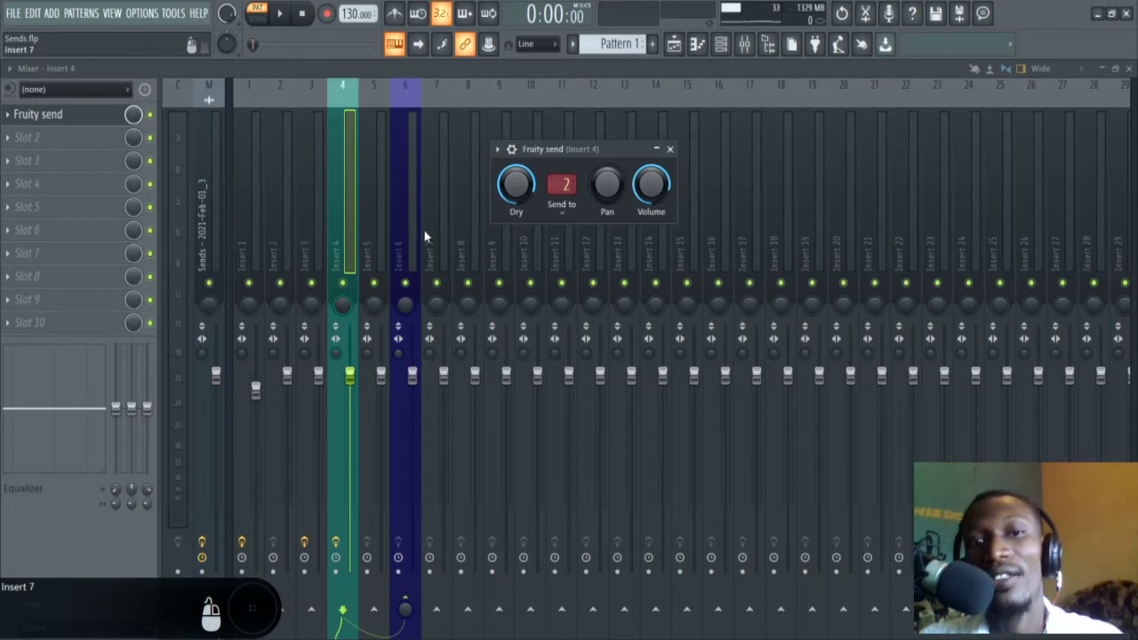
pyautogui.press('space')
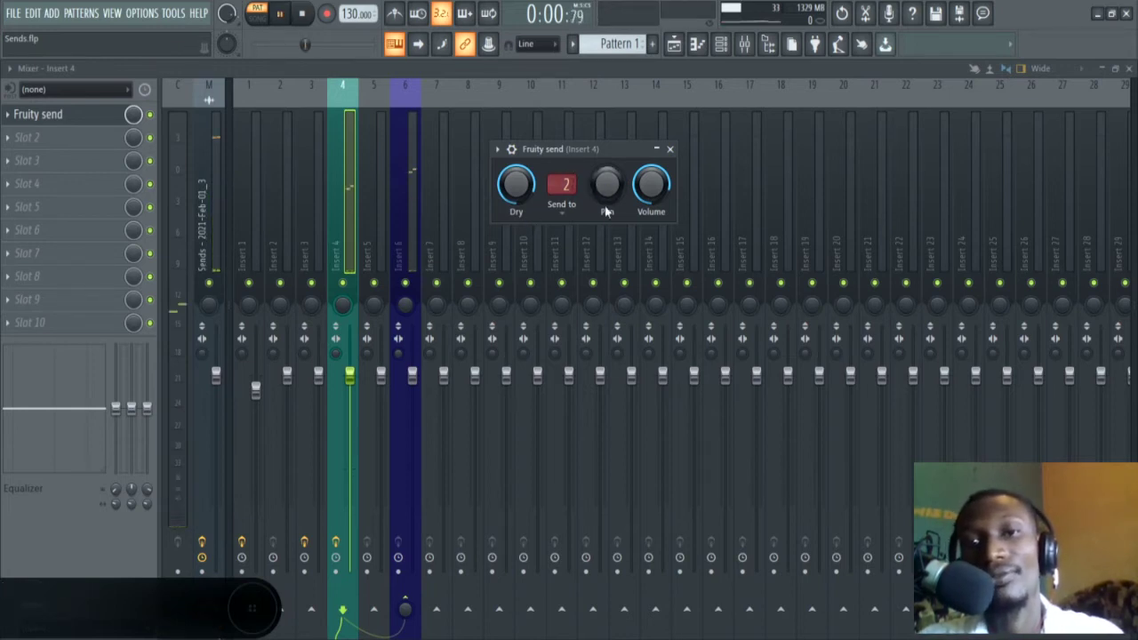
pyautogui.moveTo(613, 207); pyautogui.dragTo(613, 249)
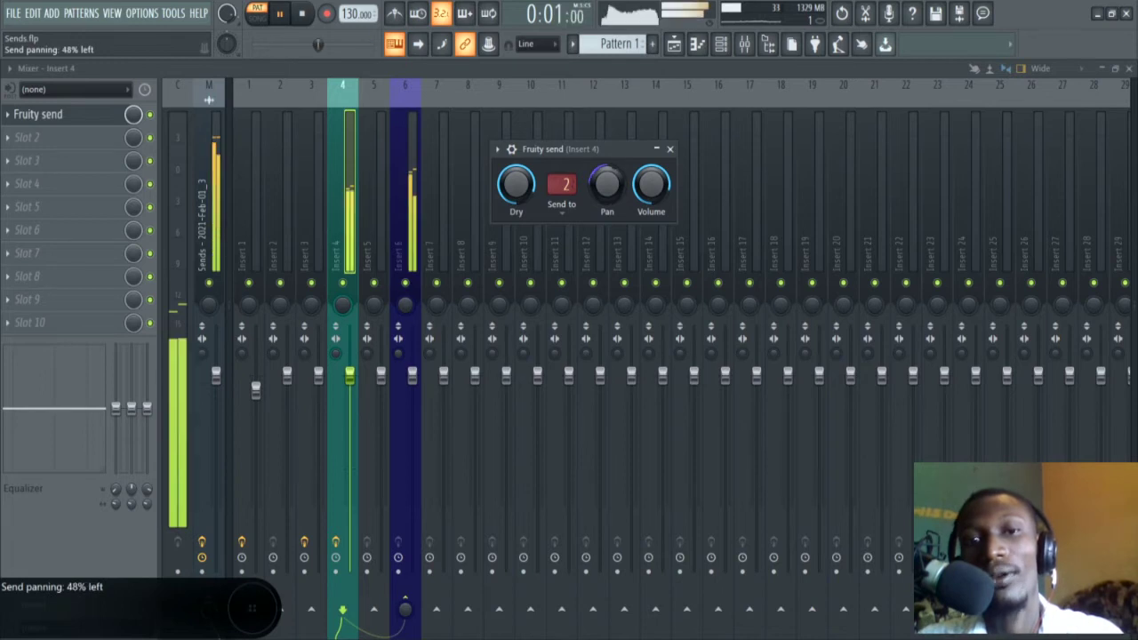
pyautogui.press('space')
# Preview the send panned 75% right, and set its panning to 48% left during playback
pyautogui.moveTo(612, 186); pyautogui.dragTo(611, 165)
pyautogui.press('space')
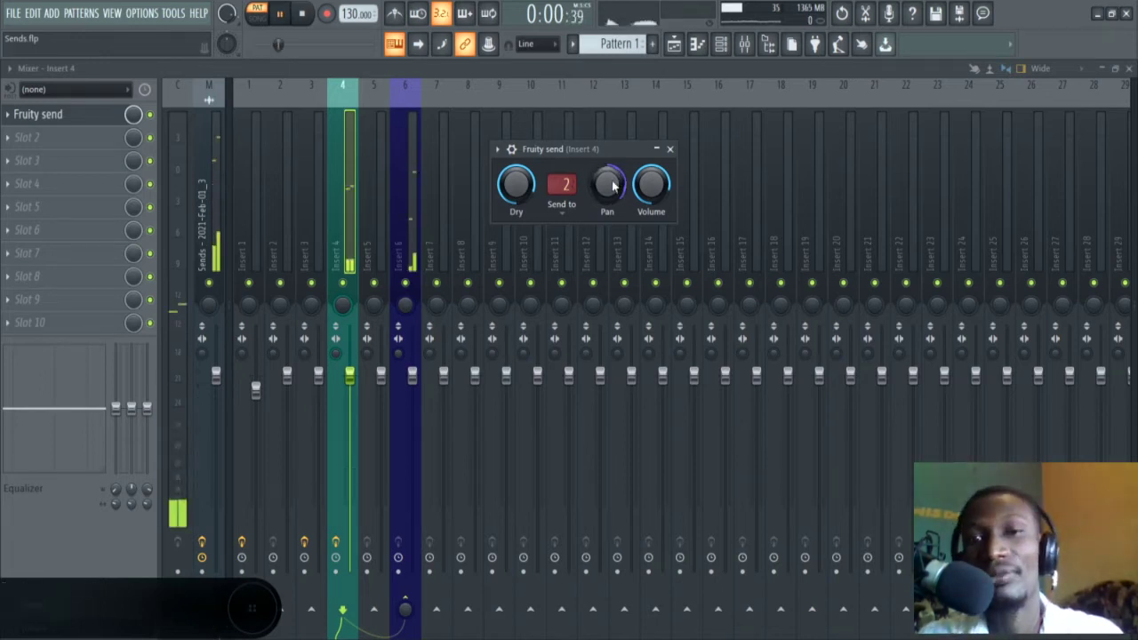
pyautogui.press('space')
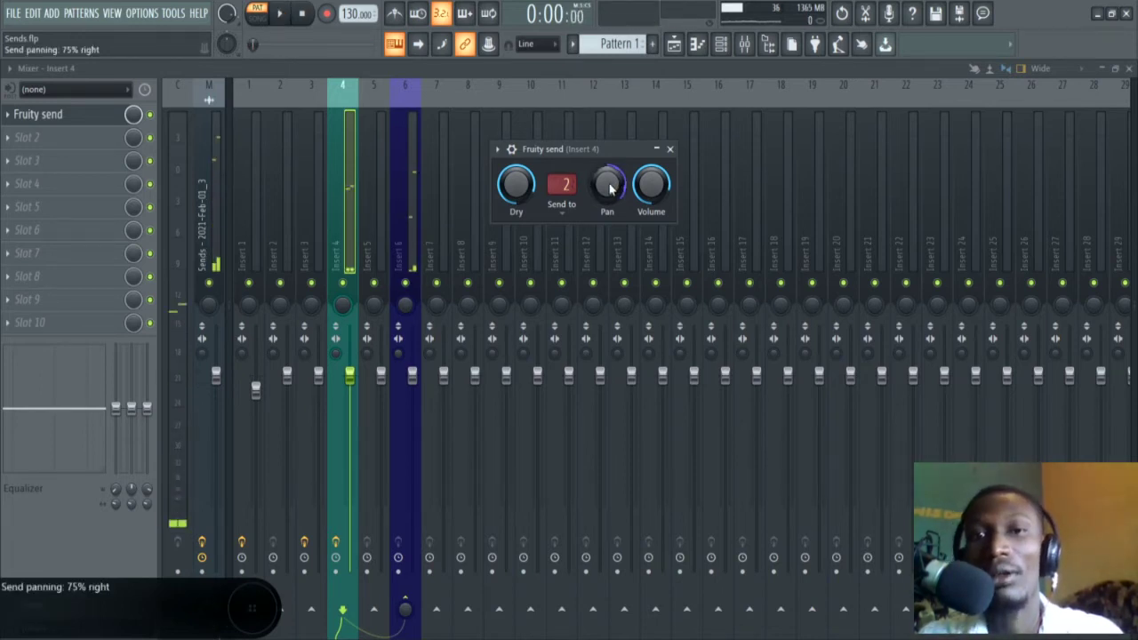
pyautogui.press('space')
pyautogui.moveTo(610, 188)
pyautogui.mouseDown()
pyautogui.moveTo(610, 252)
pyautogui.moveTo(610, 177)
pyautogui.moveTo(610, 189)
pyautogui.mouseUp()
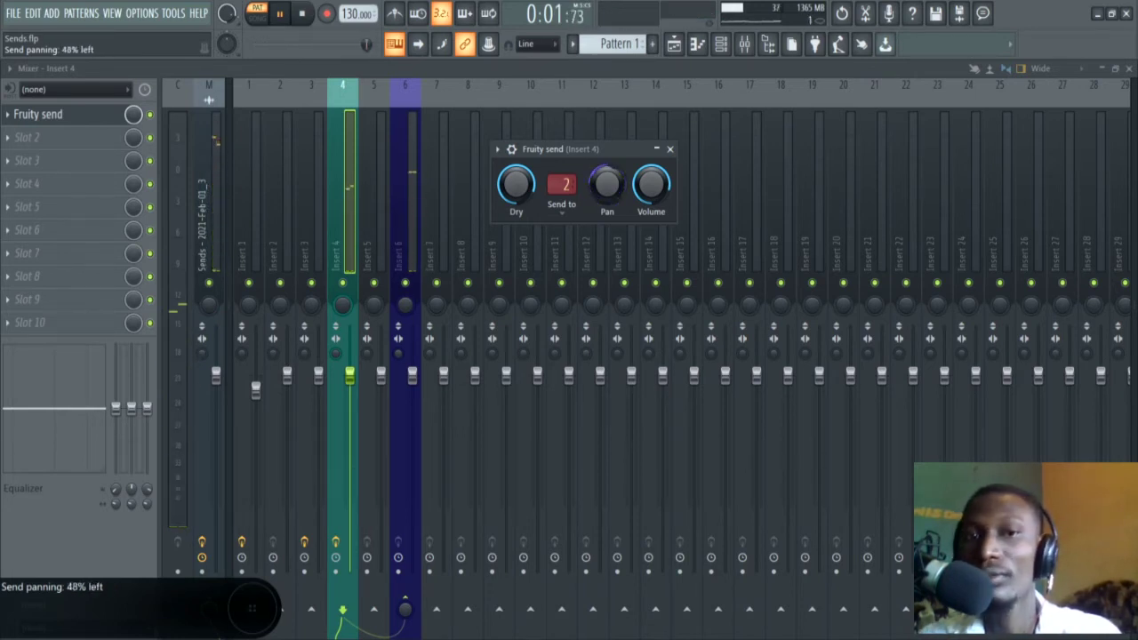
# Center the Fruity Send's panning, shift its window slightly, and lower the send volume a little during playback
pyautogui.press('space')
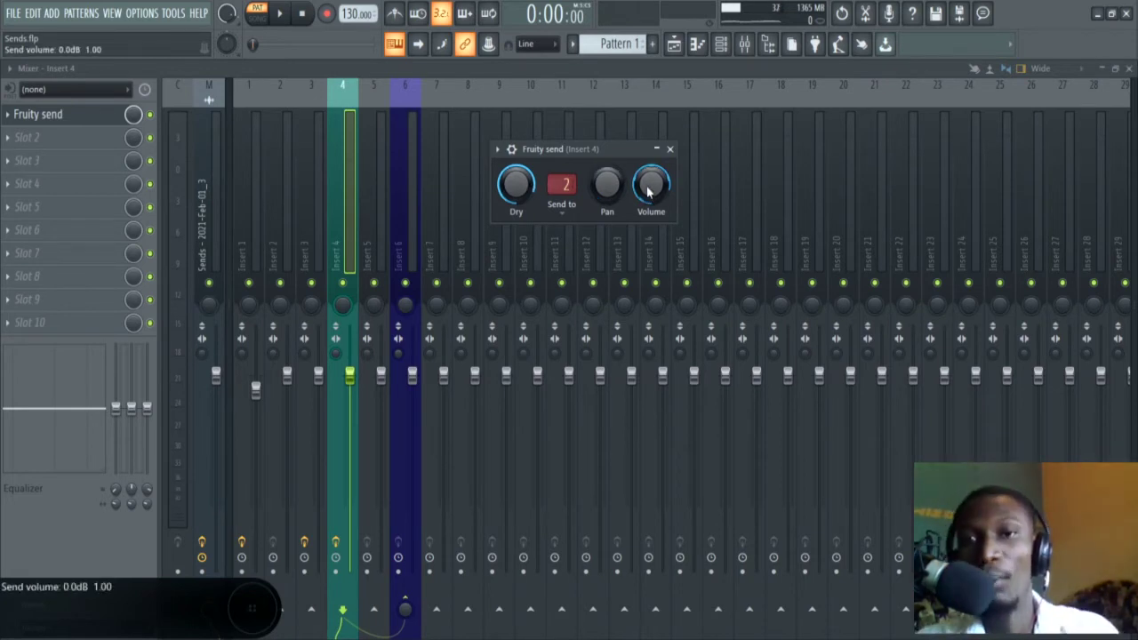
pyautogui.moveTo(593, 152); pyautogui.dragTo(585, 160)
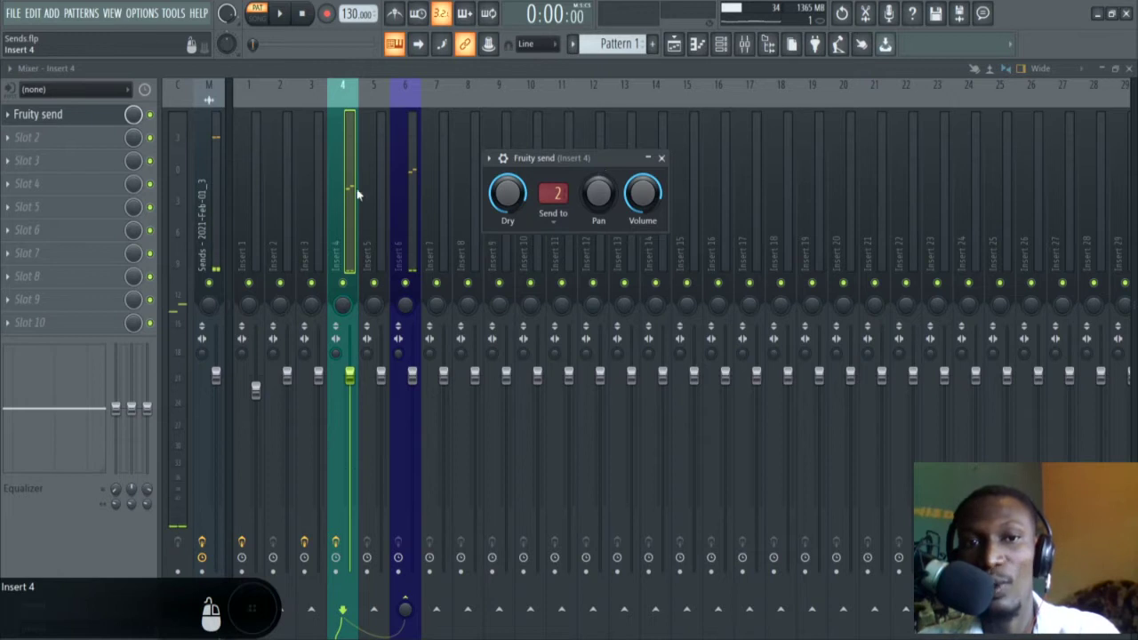
pyautogui.press('space')
pyautogui.moveTo(643, 203)
pyautogui.mouseDown()
pyautogui.moveTo(643, 260)
pyautogui.moveTo(643, 217)
pyautogui.mouseUp()
pyautogui.press('space')
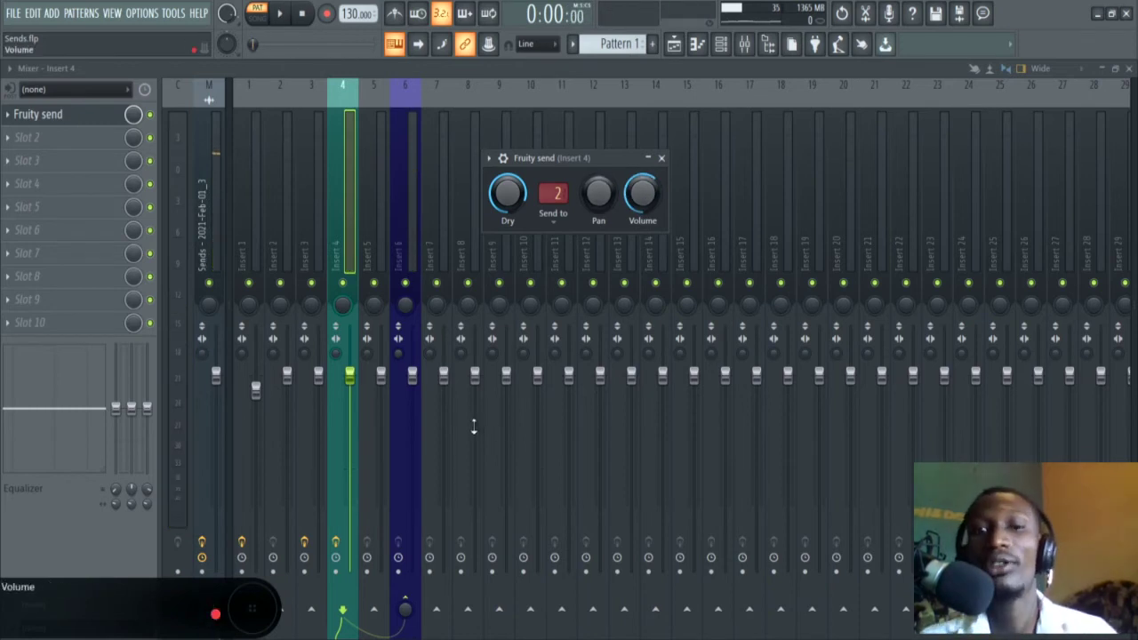
# Audition reduced levels of Insert 4's routing send to Insert 6 during playback, and return that send level to full
pyautogui.click(404, 610)
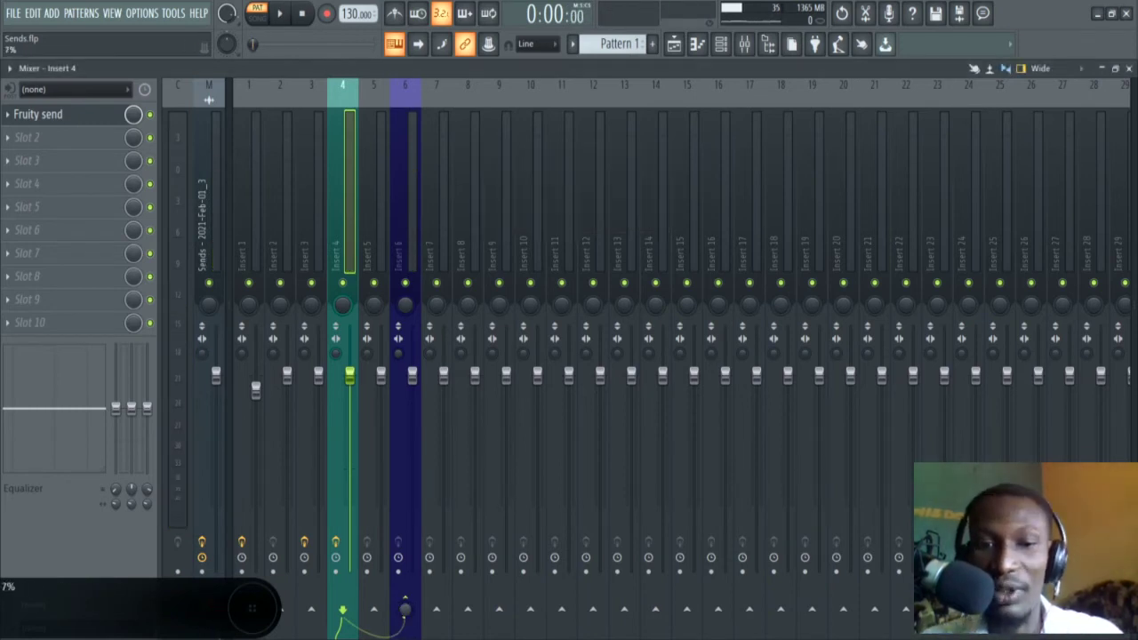
pyautogui.moveTo(405, 620); pyautogui.dragTo(405, 596)
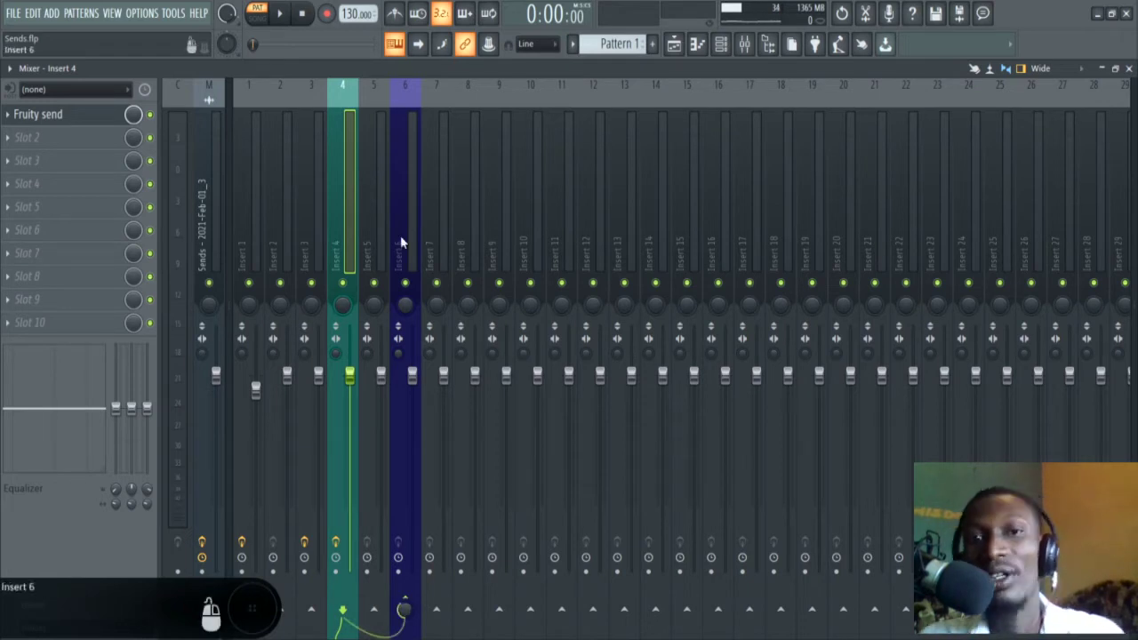
pyautogui.press('space')
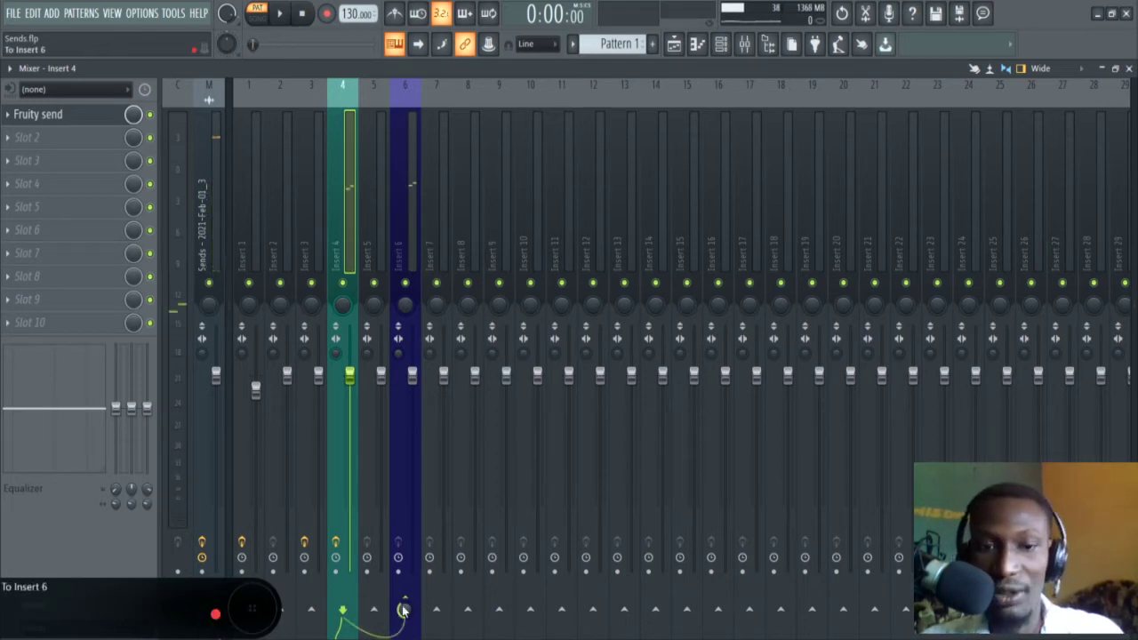
pyautogui.press('space')
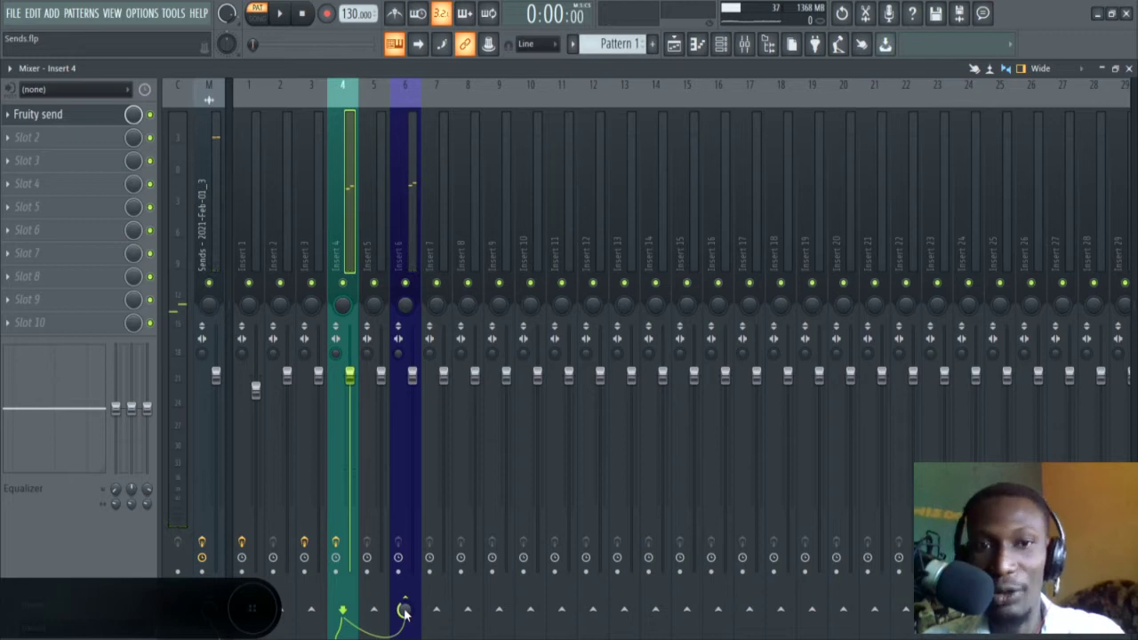
pyautogui.press('space')
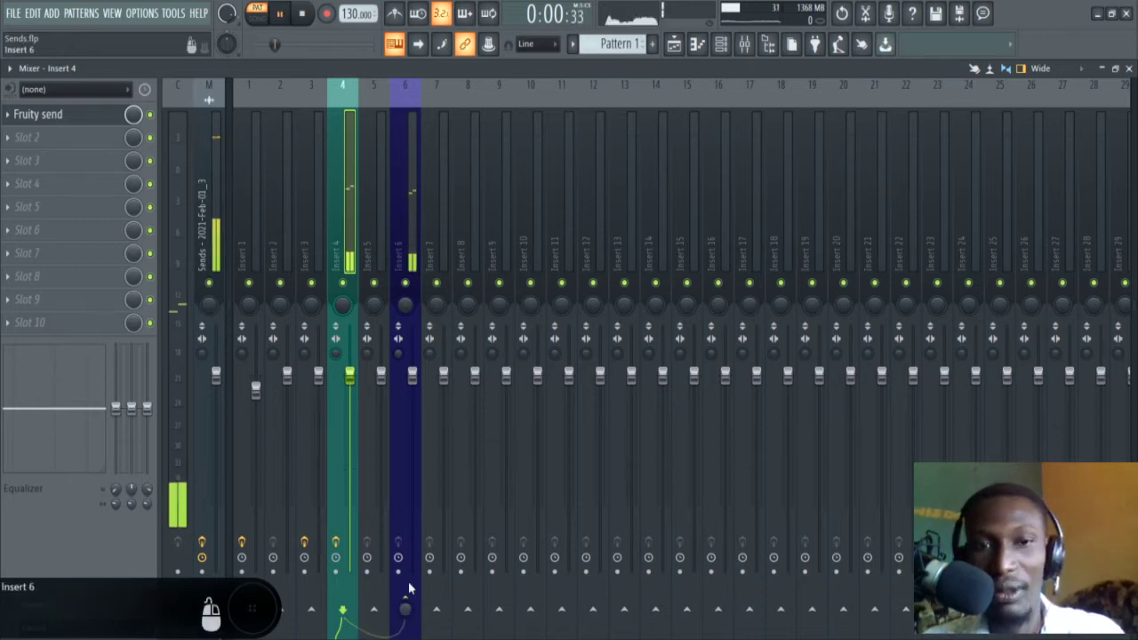
pyautogui.moveTo(404, 609); pyautogui.dragTo(405, 531)
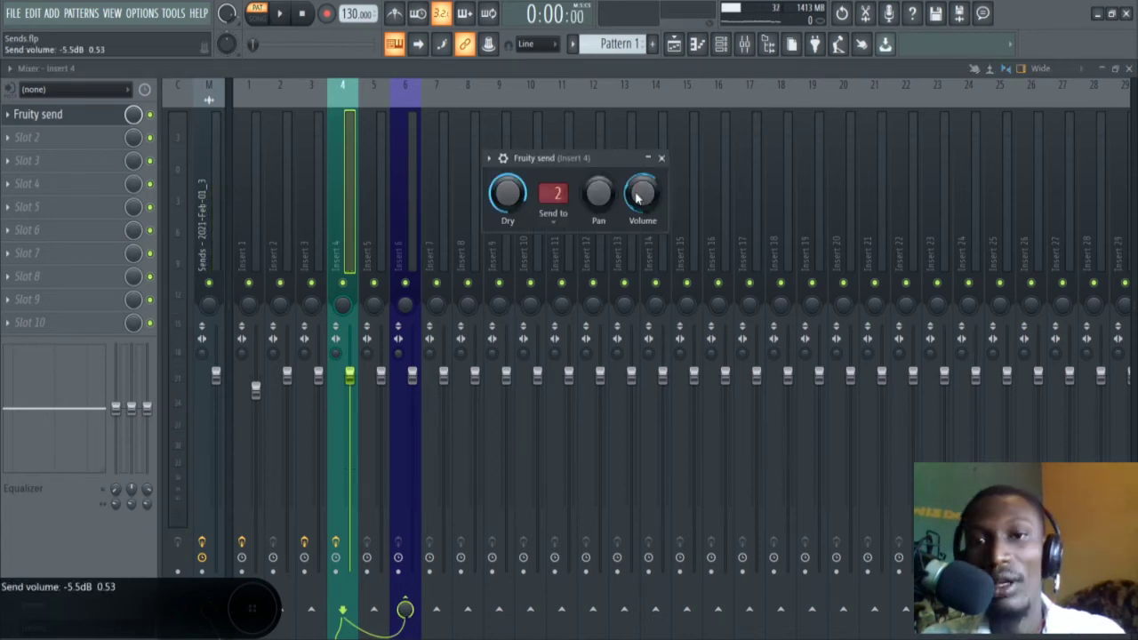
# Lower the Fruity Send's volume to -20.5 dB, and compare the effect slots of Insert 6 and Insert 4
pyautogui.moveTo(642, 193); pyautogui.dragTo(642, 227)
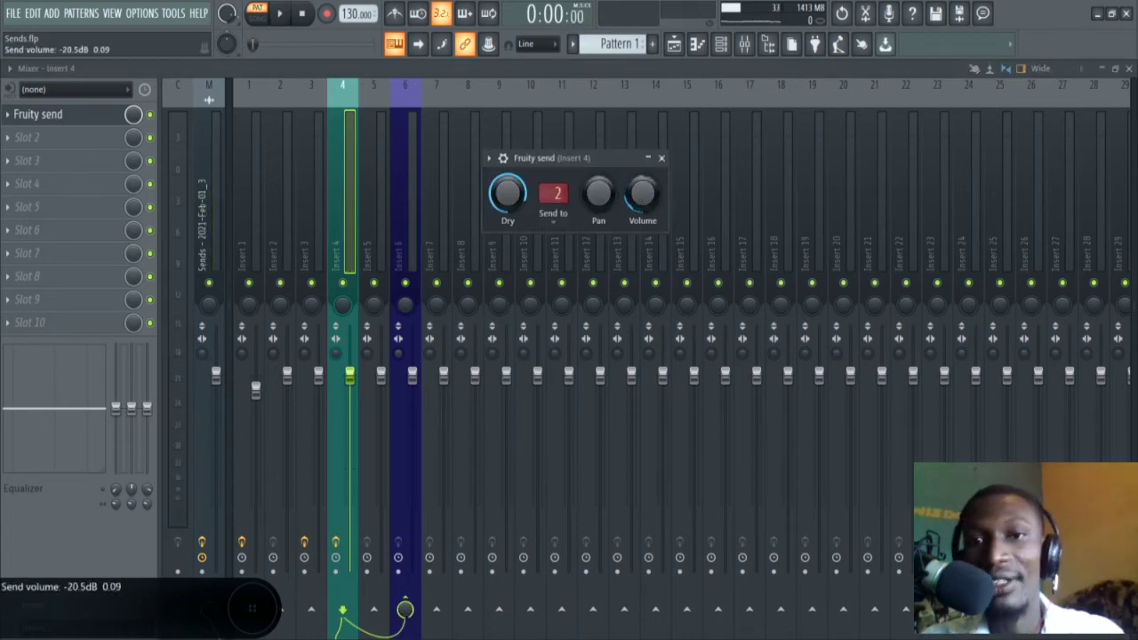
pyautogui.click(398, 197)
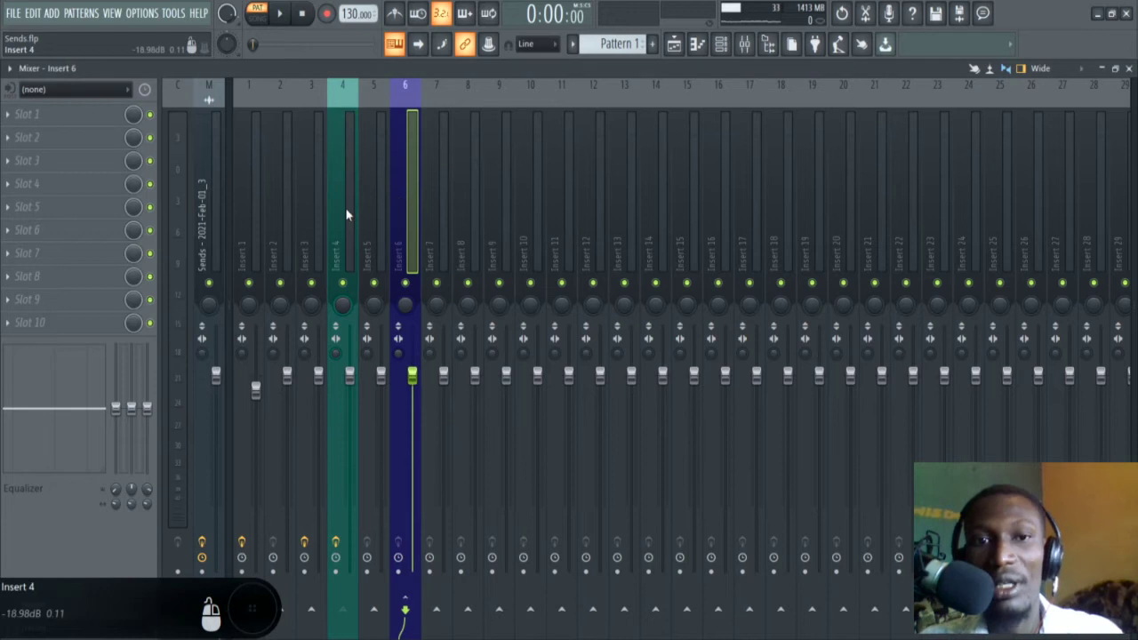
pyautogui.click(353, 208)
# Play the pattern and pull Insert 4's fader down to 0% during playback
pyautogui.press('space')
pyautogui.press('space')
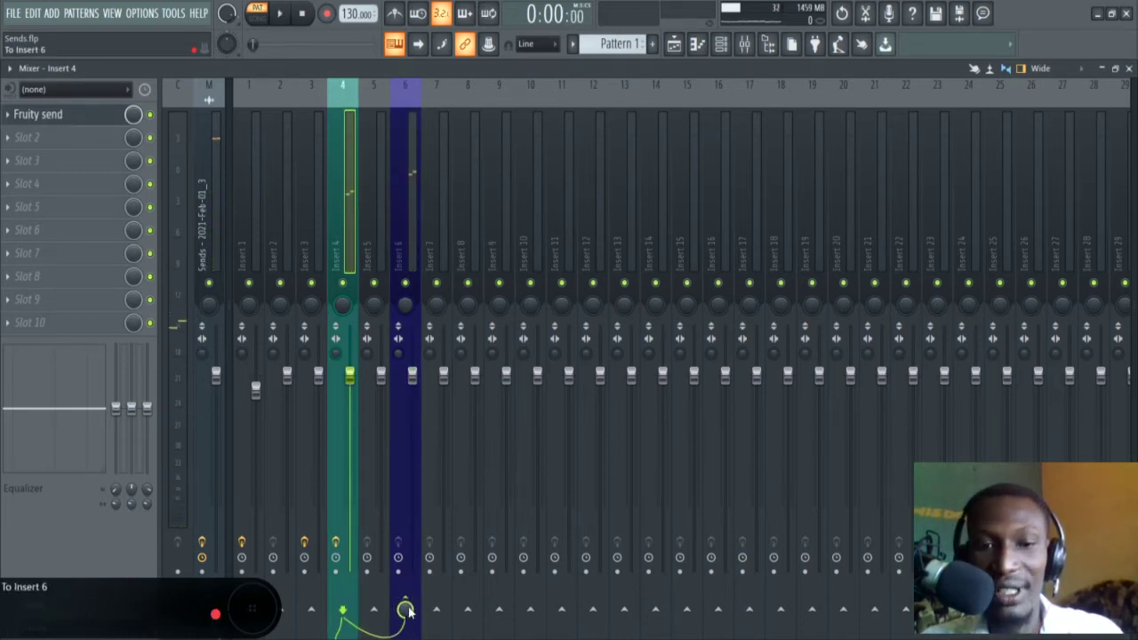
pyautogui.press('space')
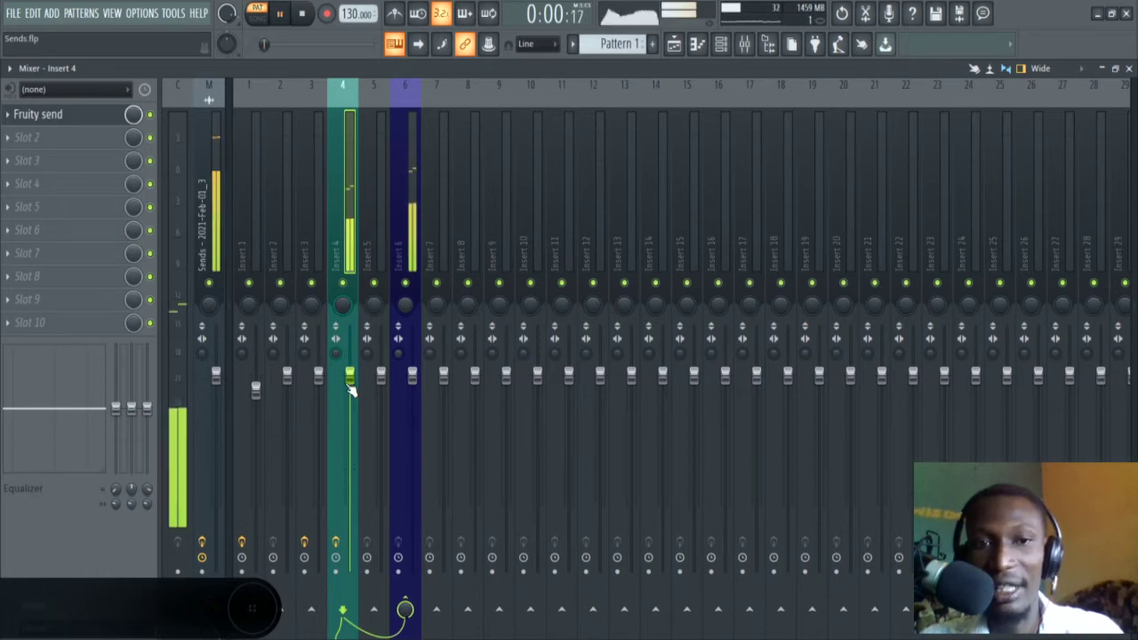
pyautogui.moveTo(350, 389); pyautogui.dragTo(350, 560)
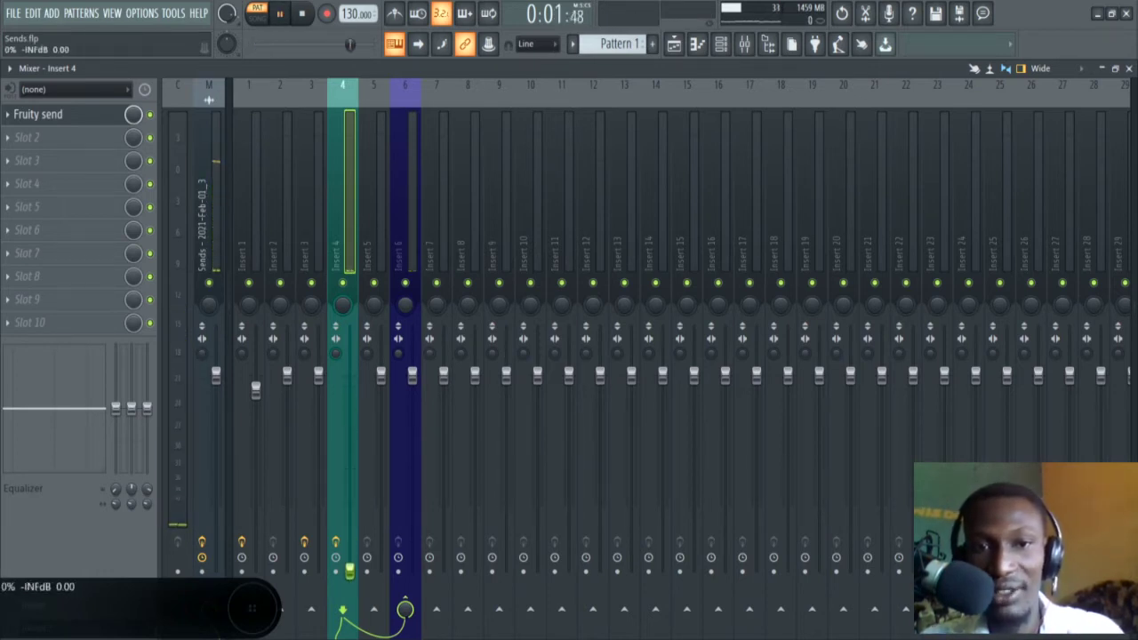
pyautogui.moveTo(349, 562)
pyautogui.mouseDown()
pyautogui.moveTo(350, 465)
pyautogui.moveTo(350, 569)
pyautogui.mouseUp()
pyautogui.press('space')
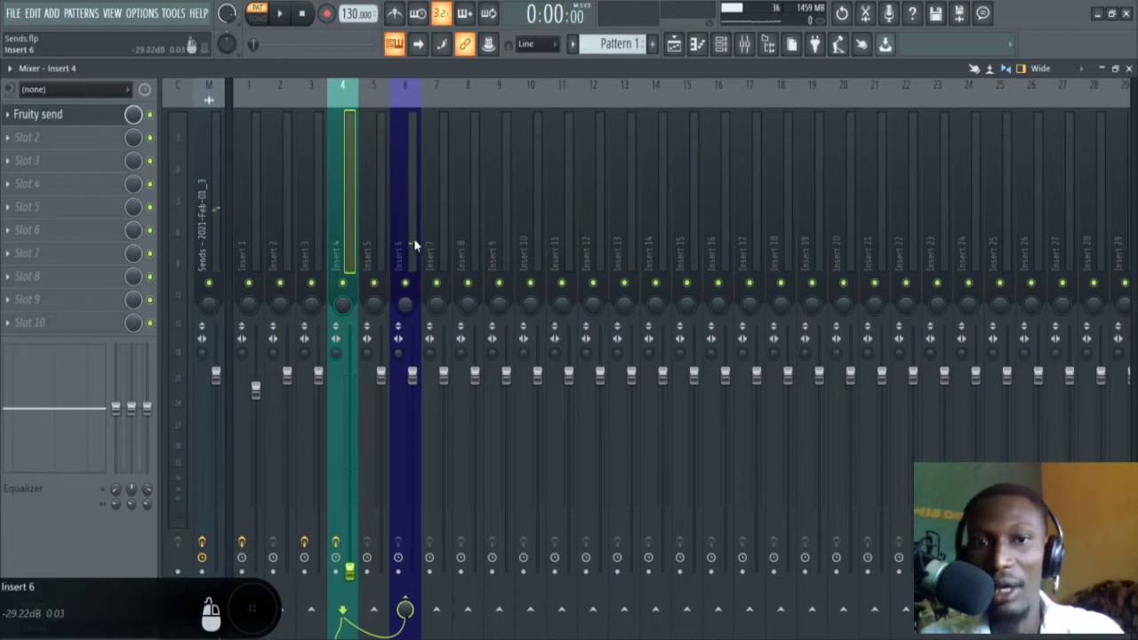
# Turn the Fruity Send's volume fully down and raise Insert 4's fader partway, auditioning the result
pyautogui.click(100, 129)
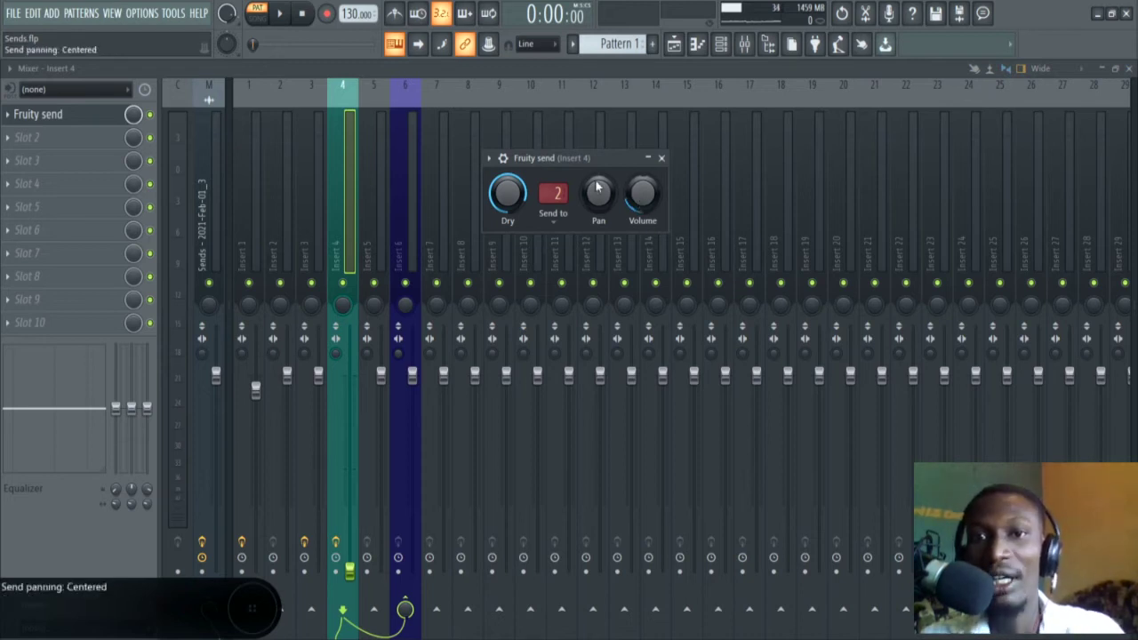
pyautogui.moveTo(584, 156); pyautogui.dragTo(544, 162)
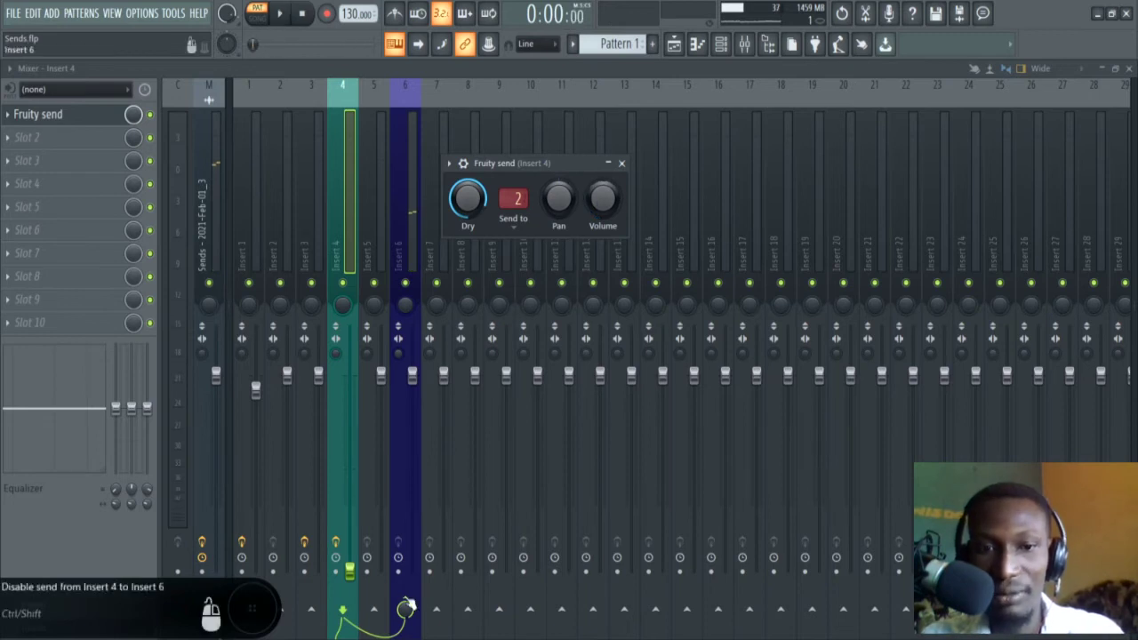
pyautogui.moveTo(350, 569); pyautogui.dragTo(353, 477)
pyautogui.press('space')
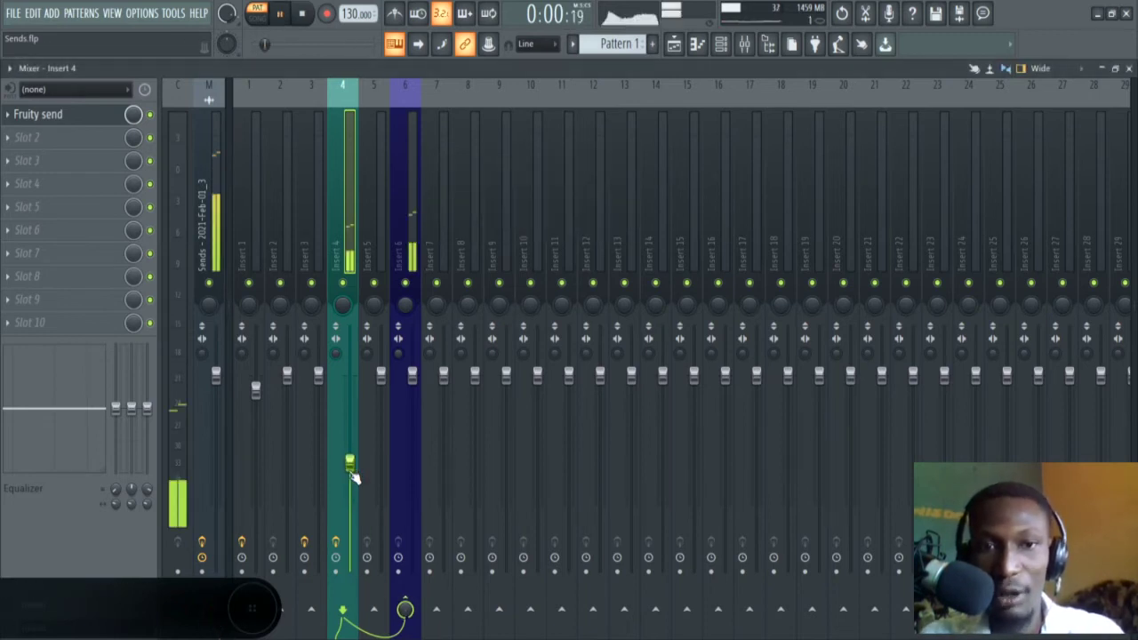
pyautogui.press('space')
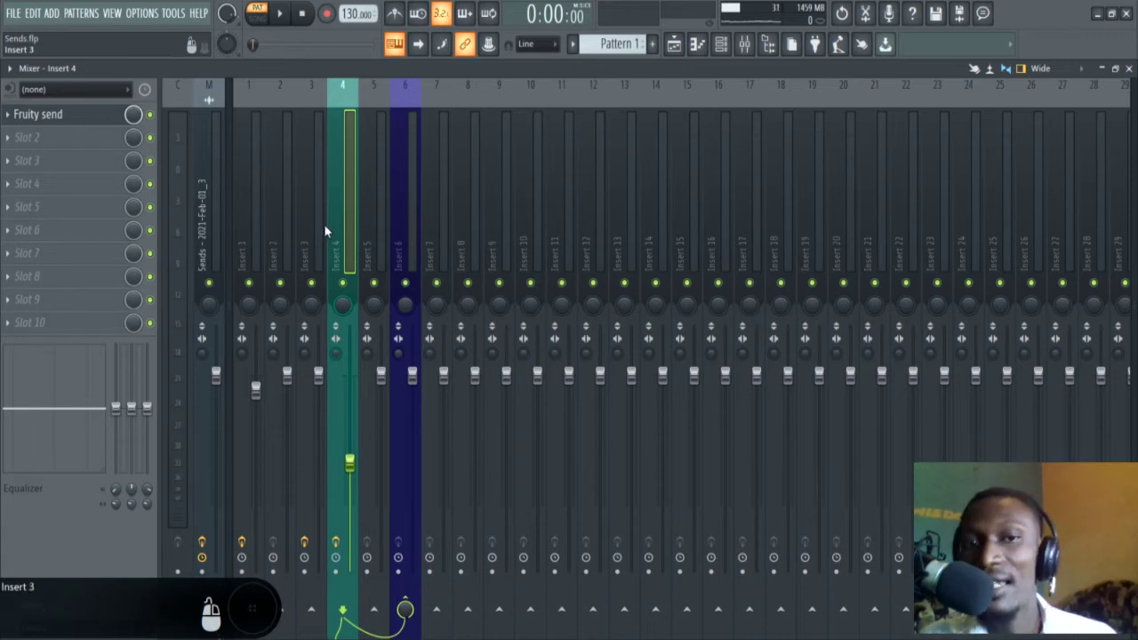
# Lower Insert 4's fader slightly and set the Fruity Send's volume to -17.3 dB
pyautogui.moveTo(350, 464); pyautogui.dragTo(350, 478)
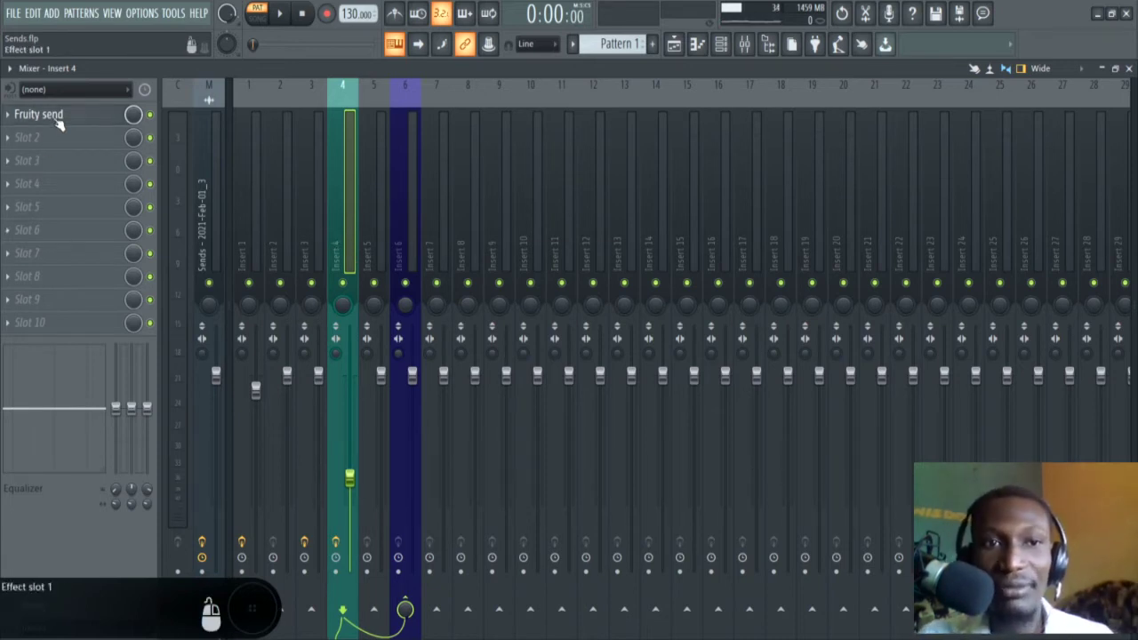
pyautogui.click(58, 123)
pyautogui.click(351, 478)
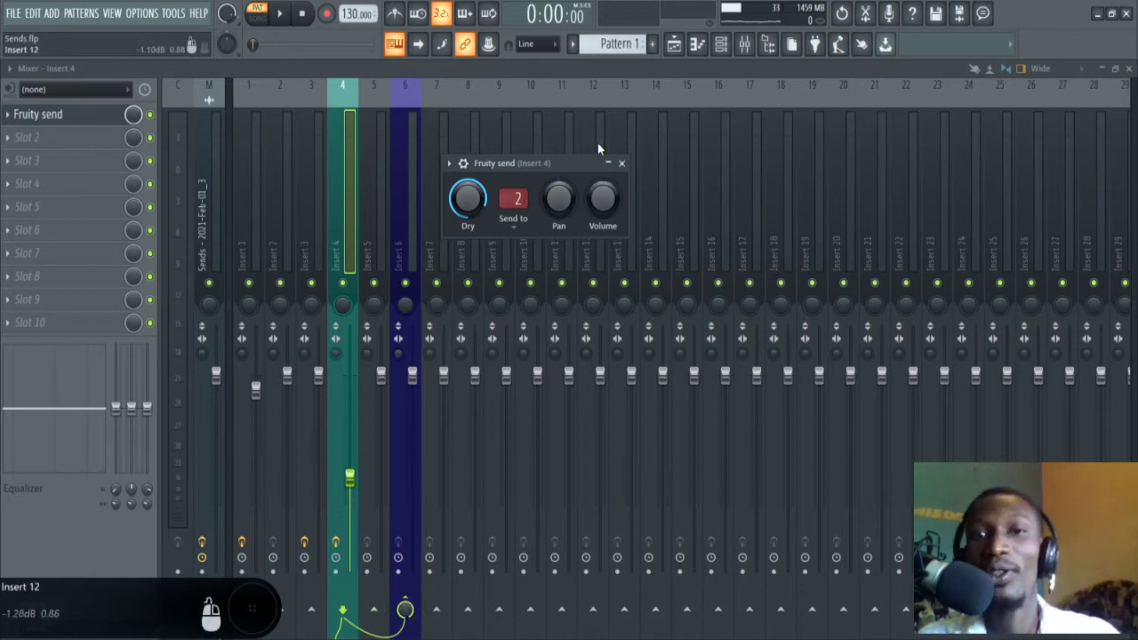
pyautogui.moveTo(600, 207); pyautogui.dragTo(601, 199)
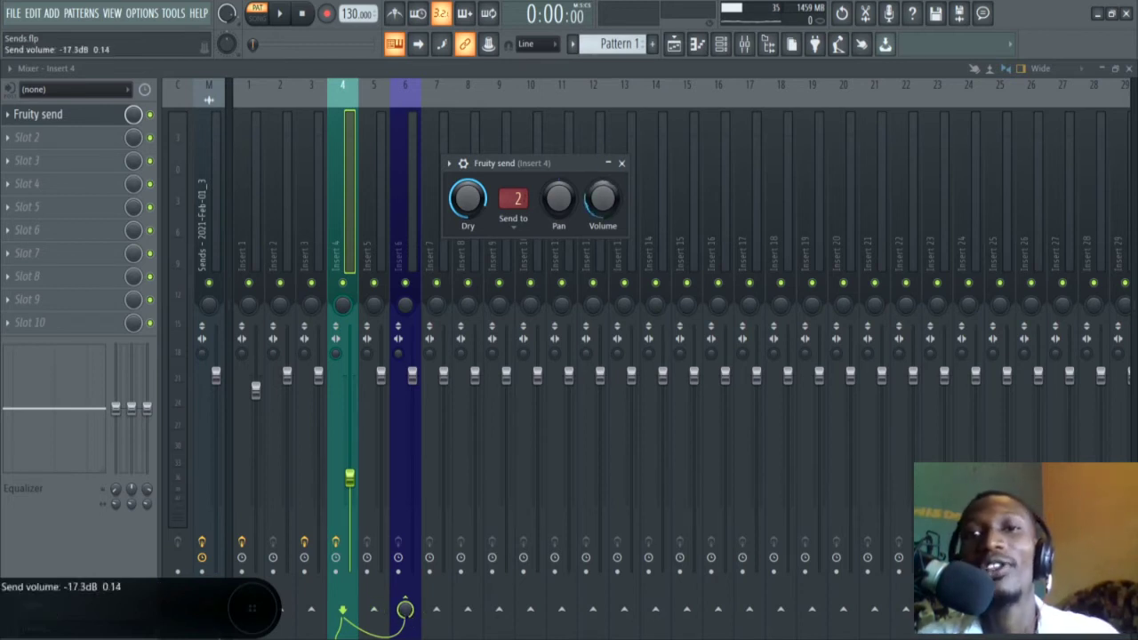
# Pull Insert 4's fader fully down, audition the pattern, and briefly show the Fruity Send settings
pyautogui.moveTo(350, 477); pyautogui.dragTo(350, 572)
pyautogui.press('space')
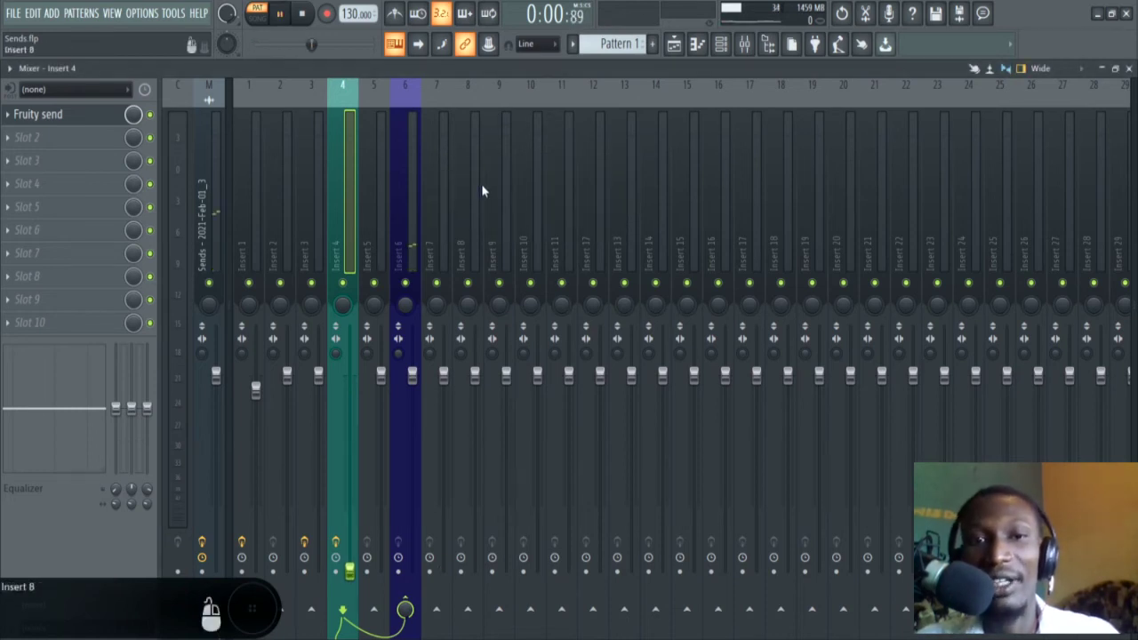
pyautogui.press('space')
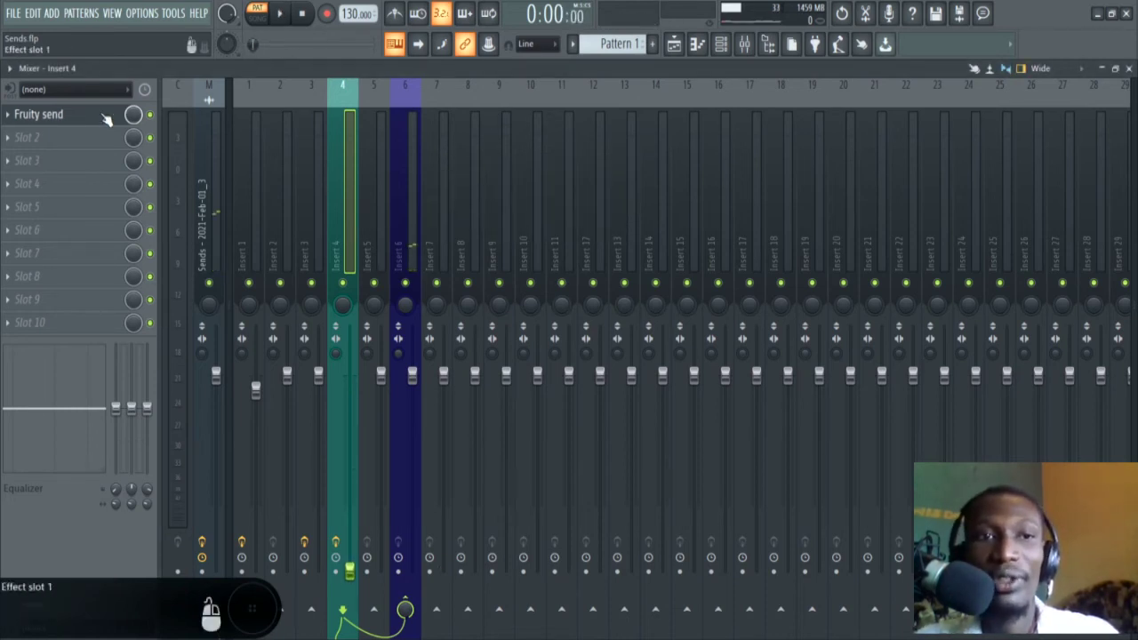
pyautogui.click(105, 118)
pyautogui.click(105, 118)
# Raise Insert 4's fader partway while the pattern plays, and stop playback
pyautogui.press('space')
pyautogui.press('space')
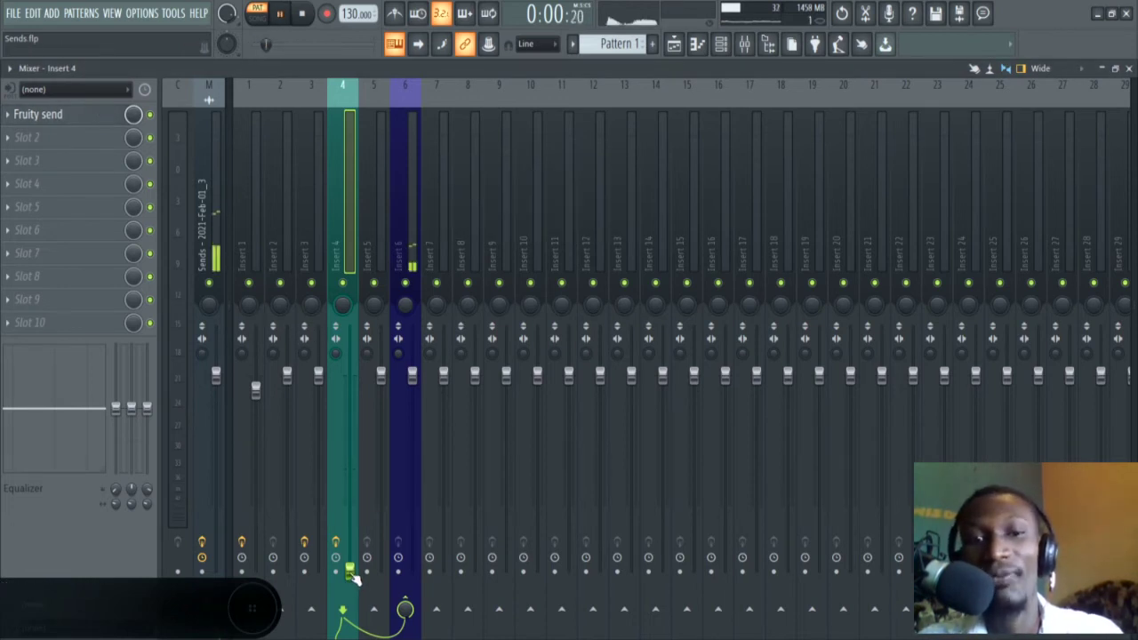
pyautogui.moveTo(352, 571); pyautogui.dragTo(351, 454)
pyautogui.press('space')
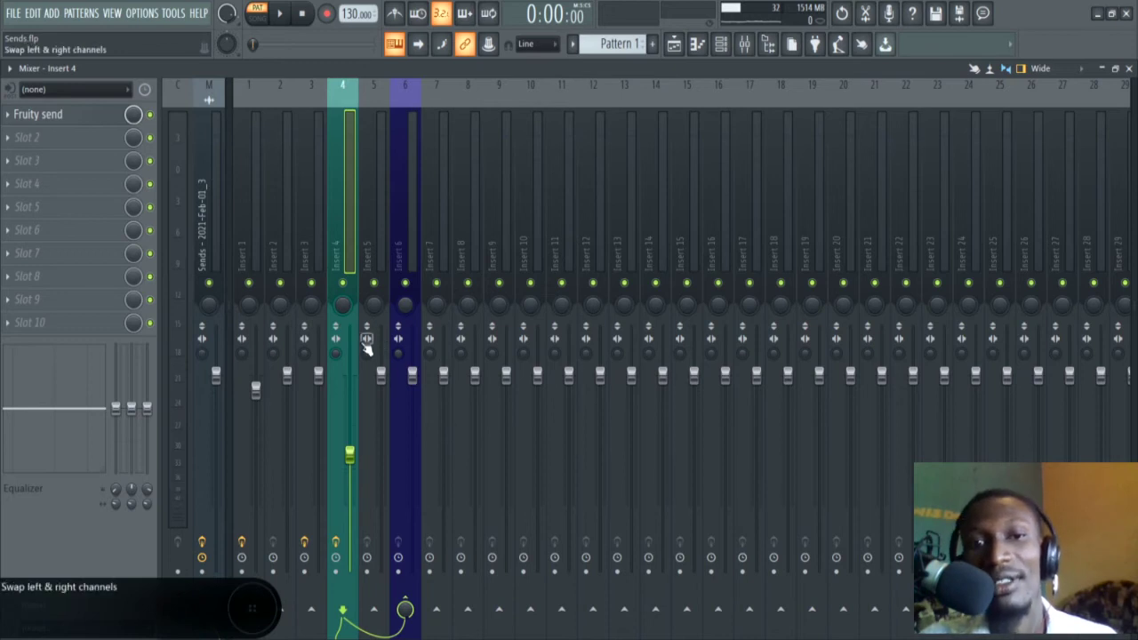
# Turn Insert 4's routing send to Insert 6 fully down and move the Fruity Send to effect slot 4
pyautogui.click(77, 119)
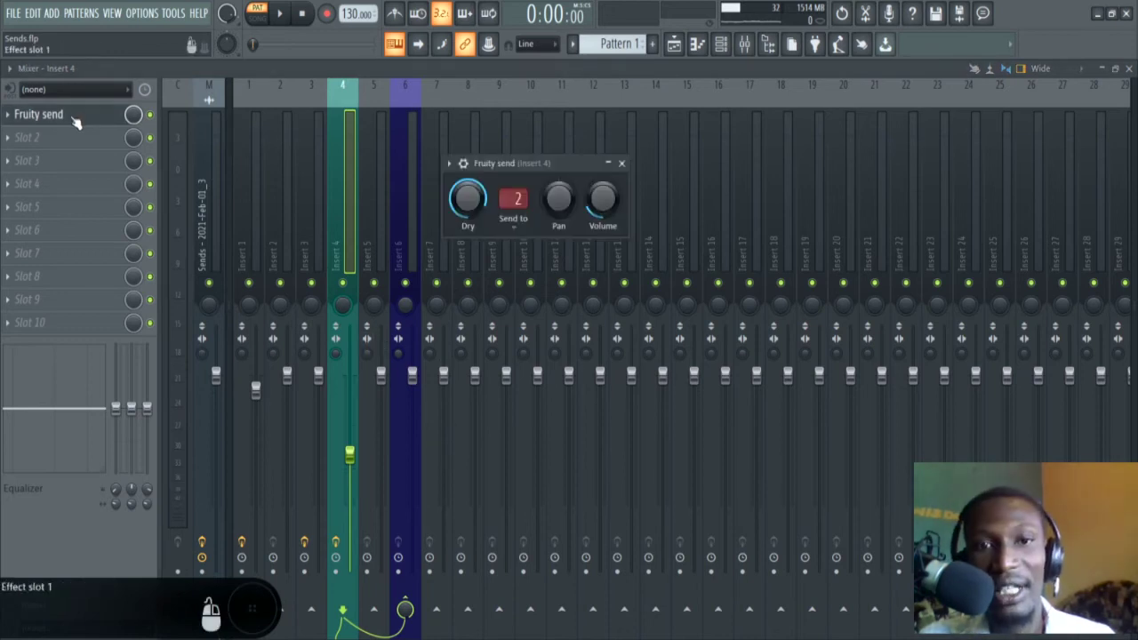
pyautogui.click(405, 612)
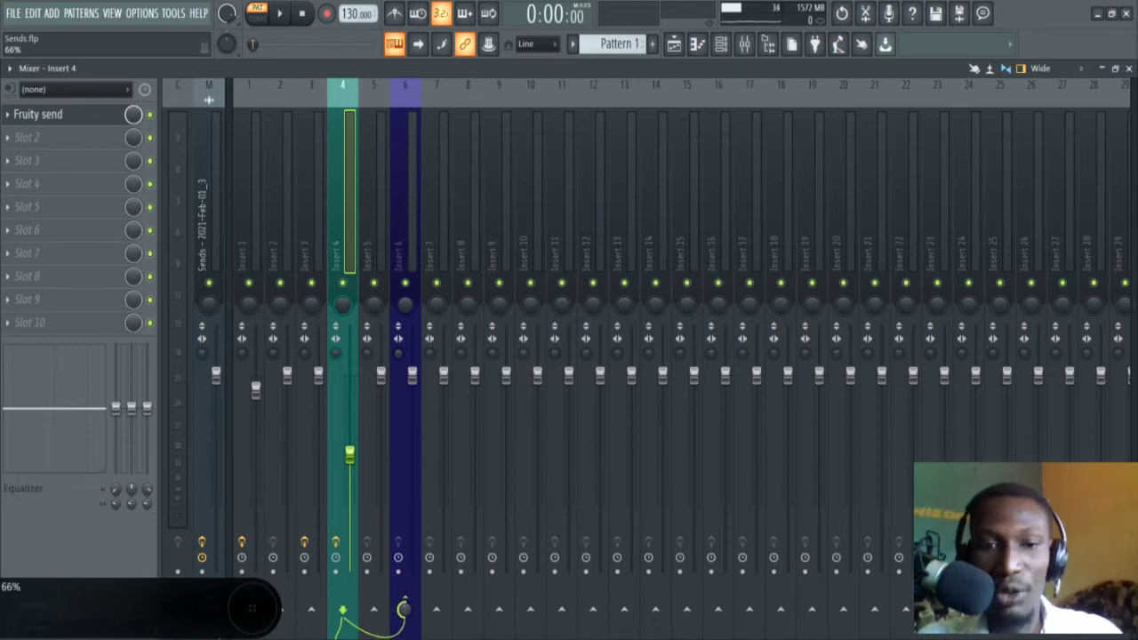
pyautogui.scroll(-3, 38, 156)
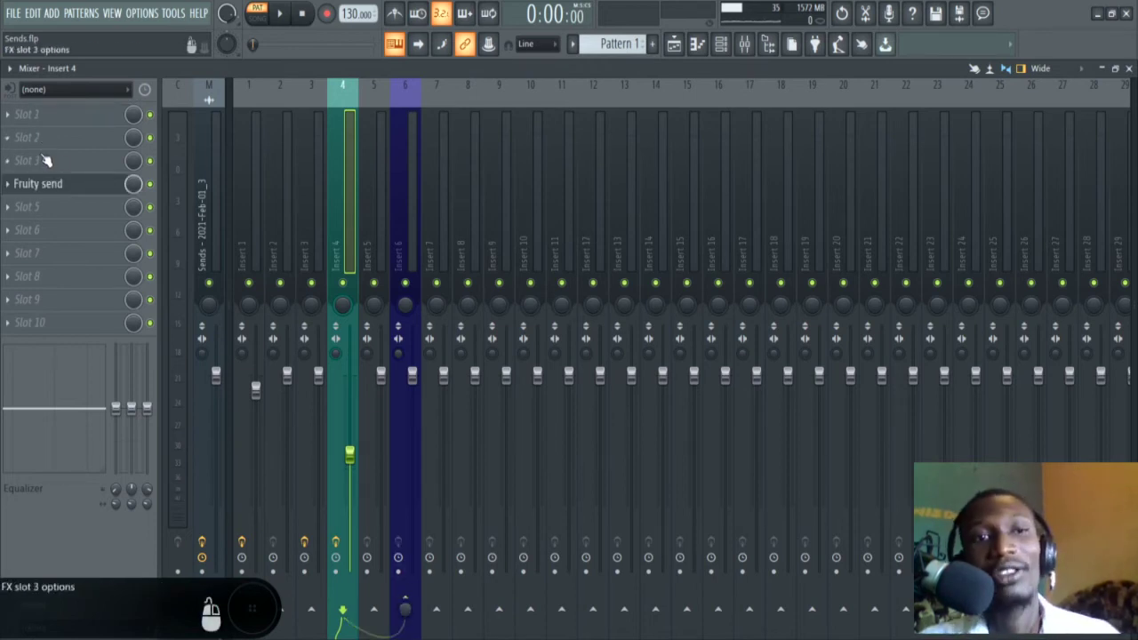
# Load Fruity Delay 2 into effect slot 2 of Insert 4 and close its window
pyautogui.click(51, 134)
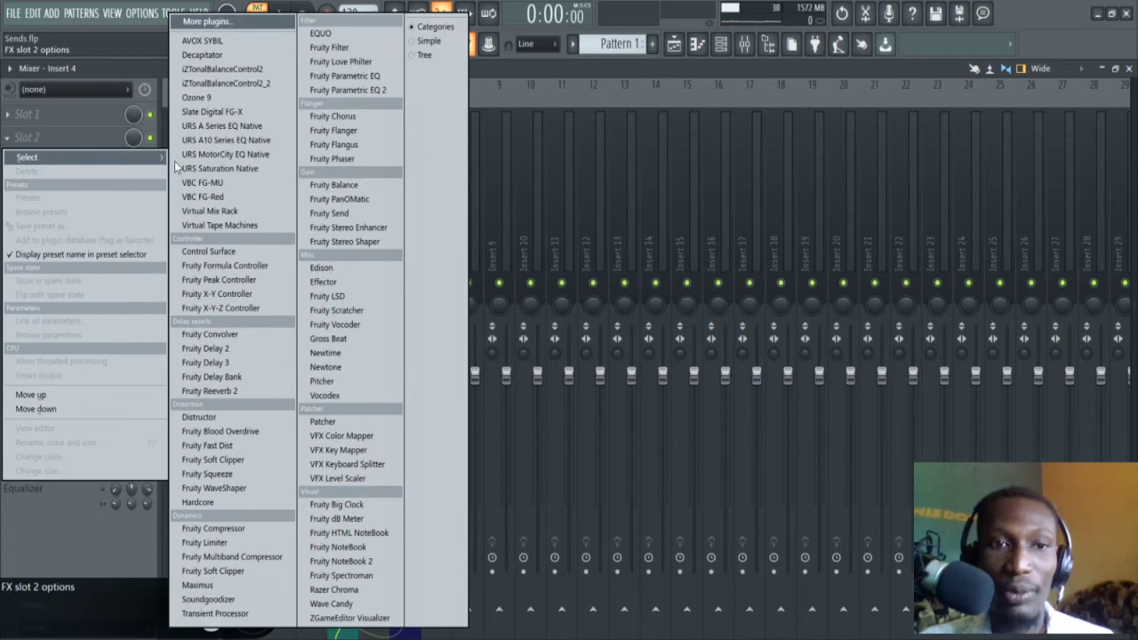
pyautogui.click(255, 353)
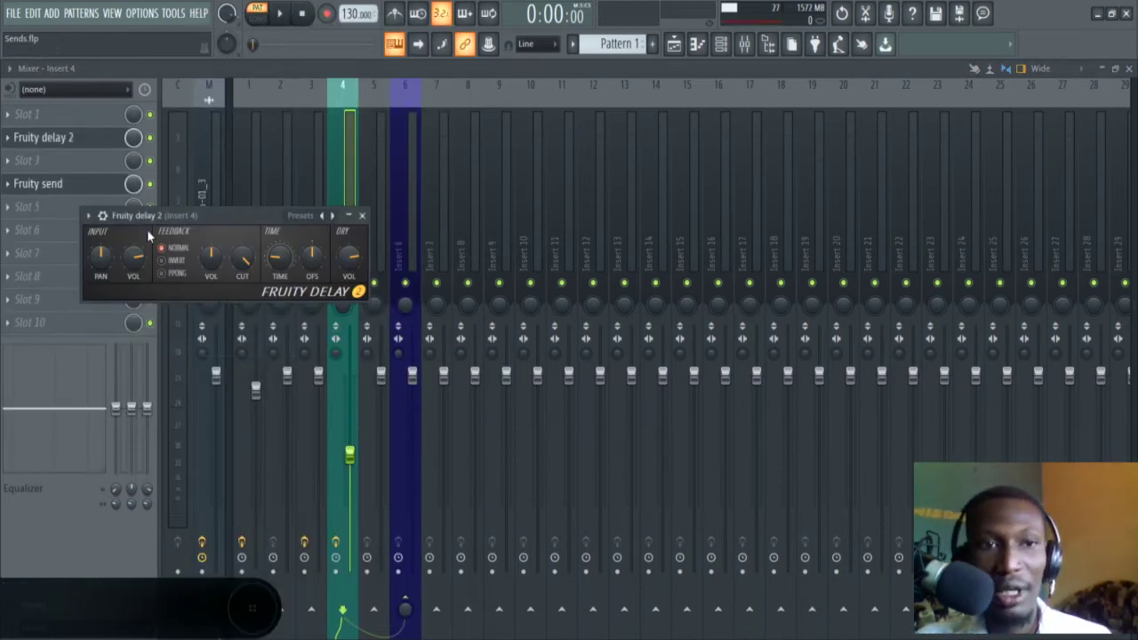
pyautogui.click(84, 145)
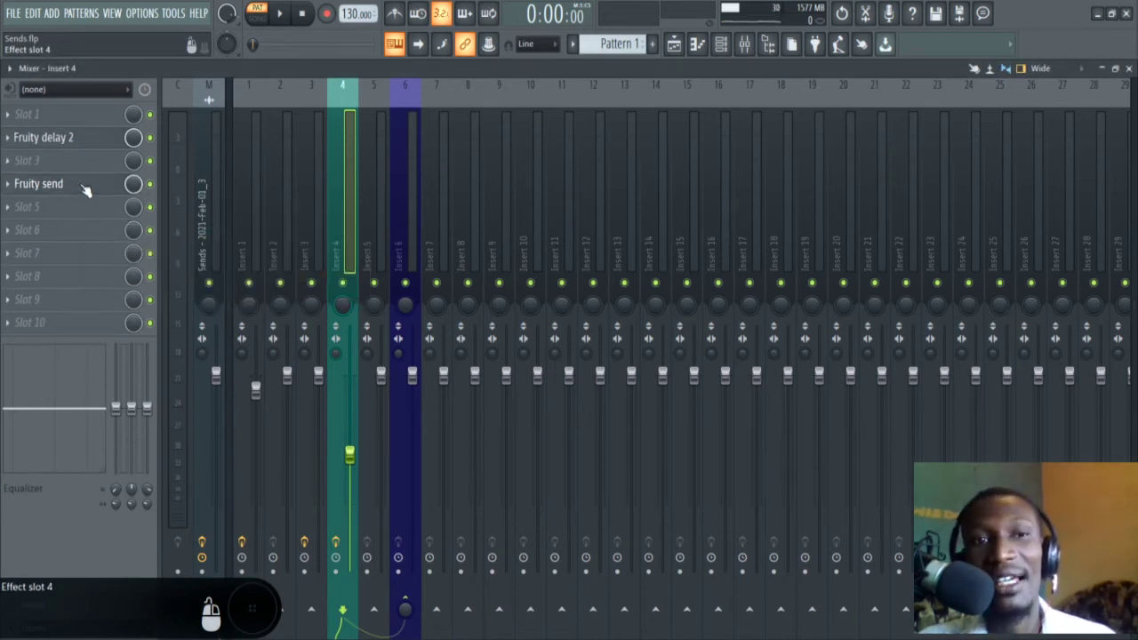
# Show the Fruity Send settings and audition the pattern, muting and unmuting Insert 4
pyautogui.click(86, 189)
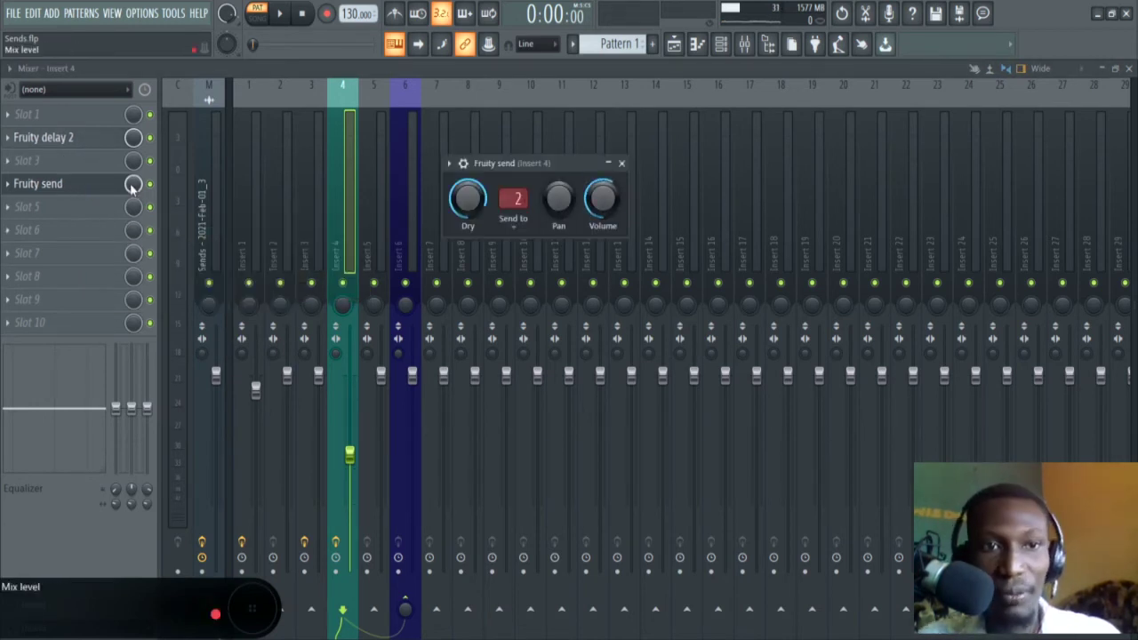
pyautogui.press('space')
pyautogui.press('space')
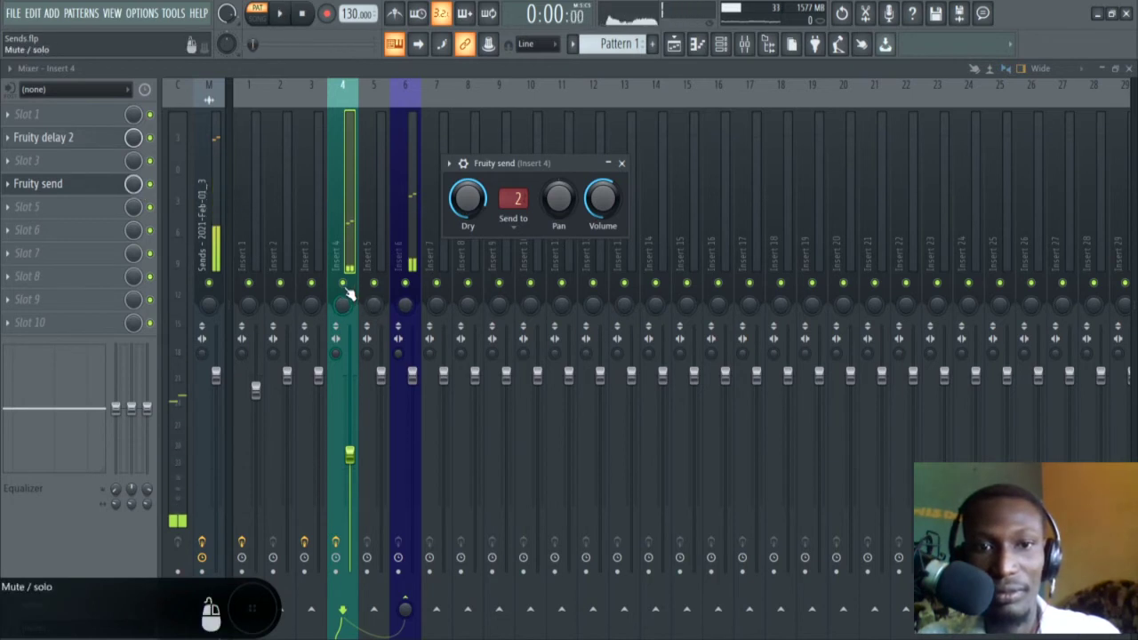
pyautogui.click(345, 294)
pyautogui.click(344, 284)
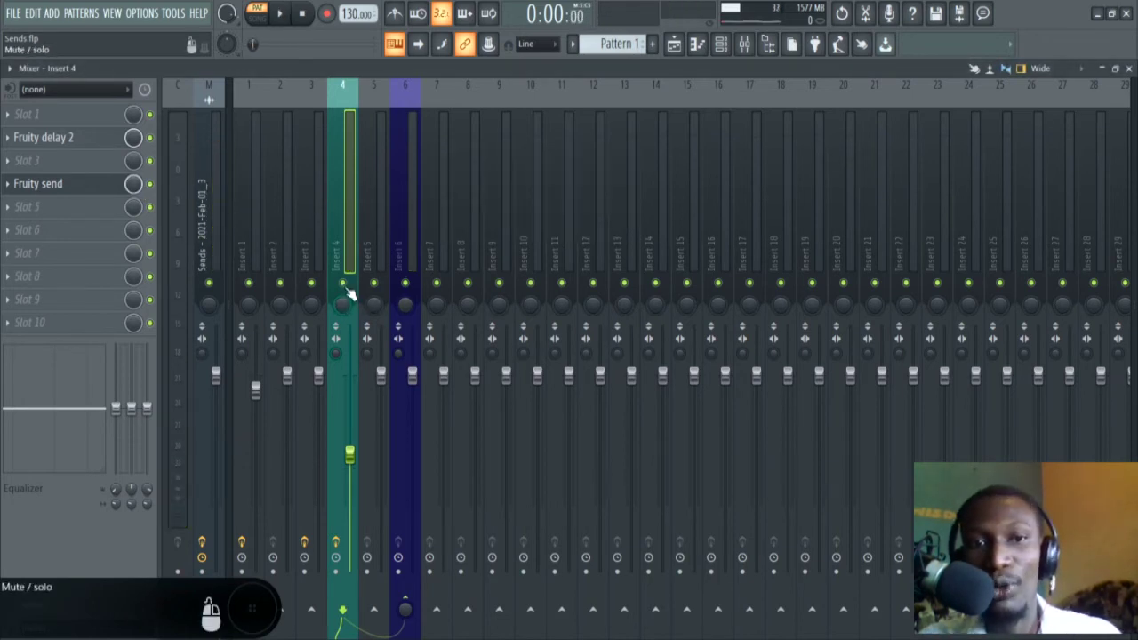
# Audition the pattern with Fruity Delay 2 before the Fruity Send, and again with the delay moved to effect slot 5
pyautogui.press('space')
pyautogui.press('space')
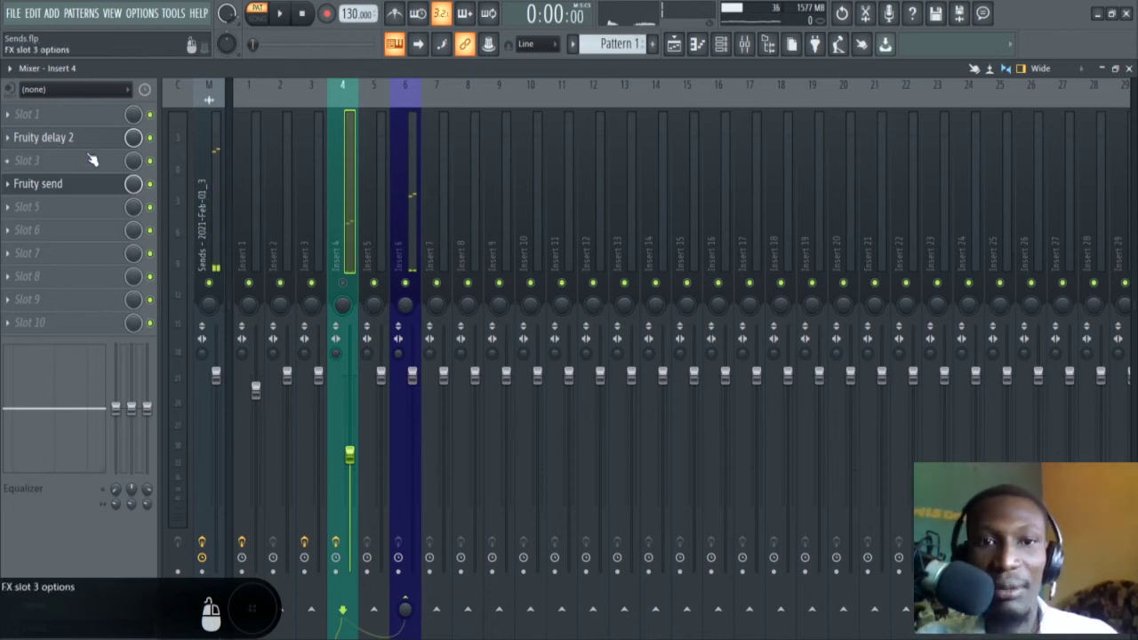
pyautogui.moveTo(92, 143); pyautogui.dragTo(91, 213)
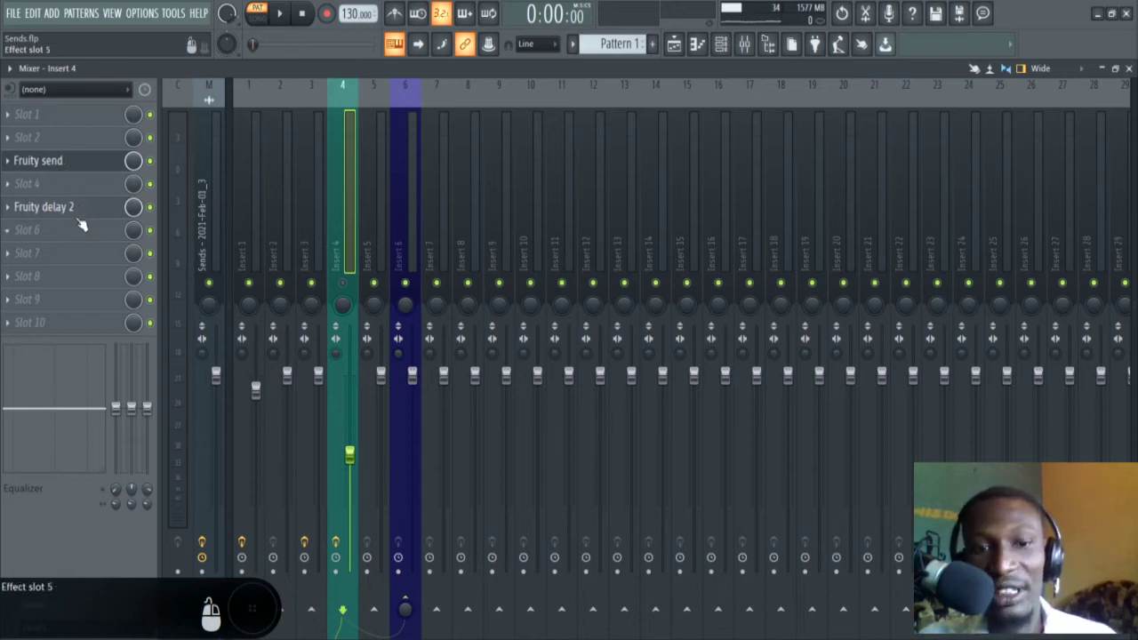
pyautogui.press('space')
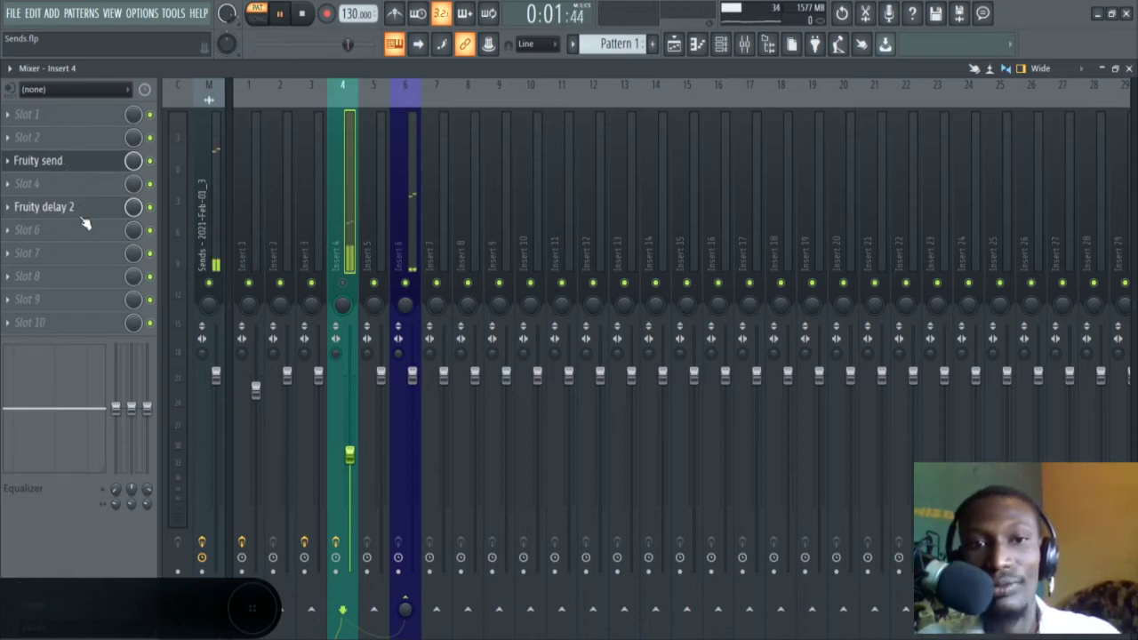
pyautogui.press('space')
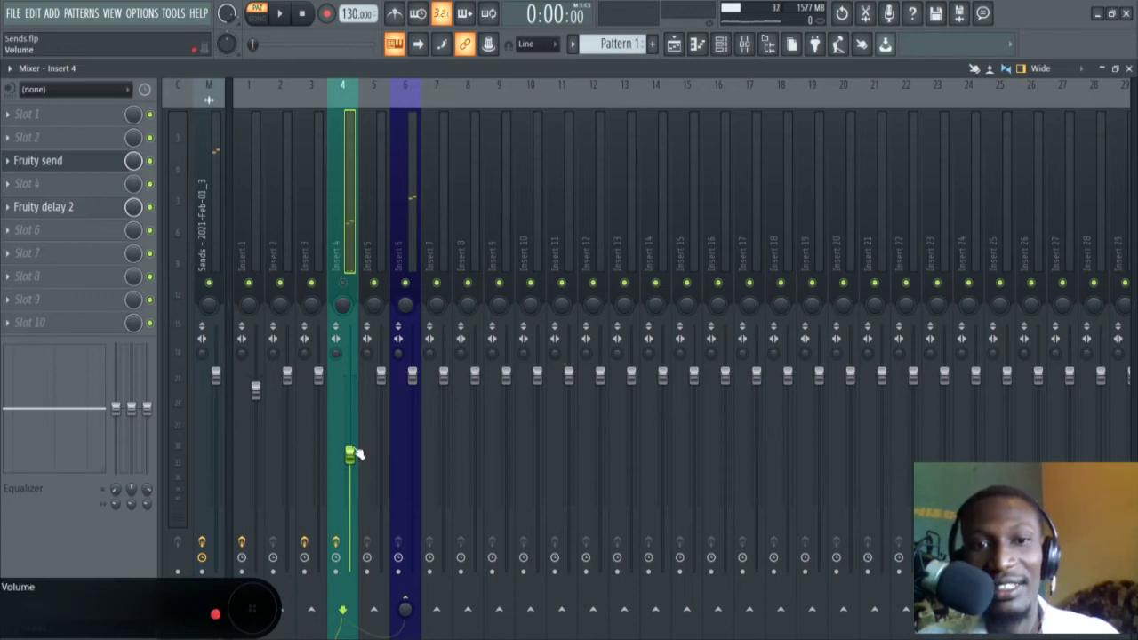
# Raise Insert 4's fader to its default level and audition Fruity Delay 2 in slot 2 before moving it to slot 6
pyautogui.moveTo(350, 456); pyautogui.dragTo(349, 376)
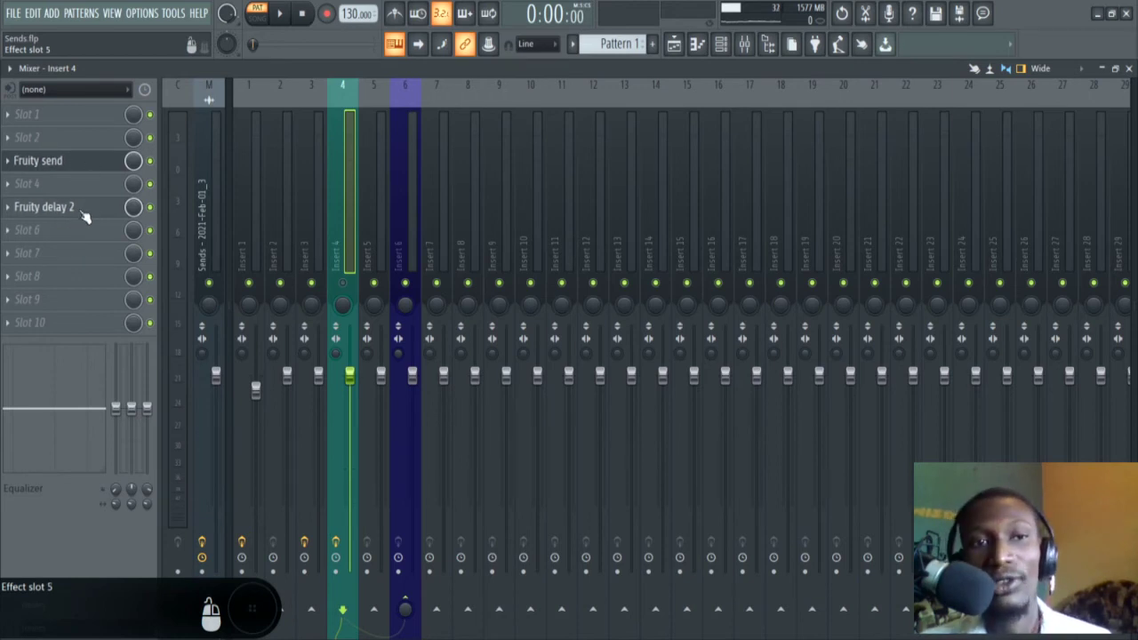
pyautogui.moveTo(78, 218); pyautogui.dragTo(78, 142)
pyautogui.press('space')
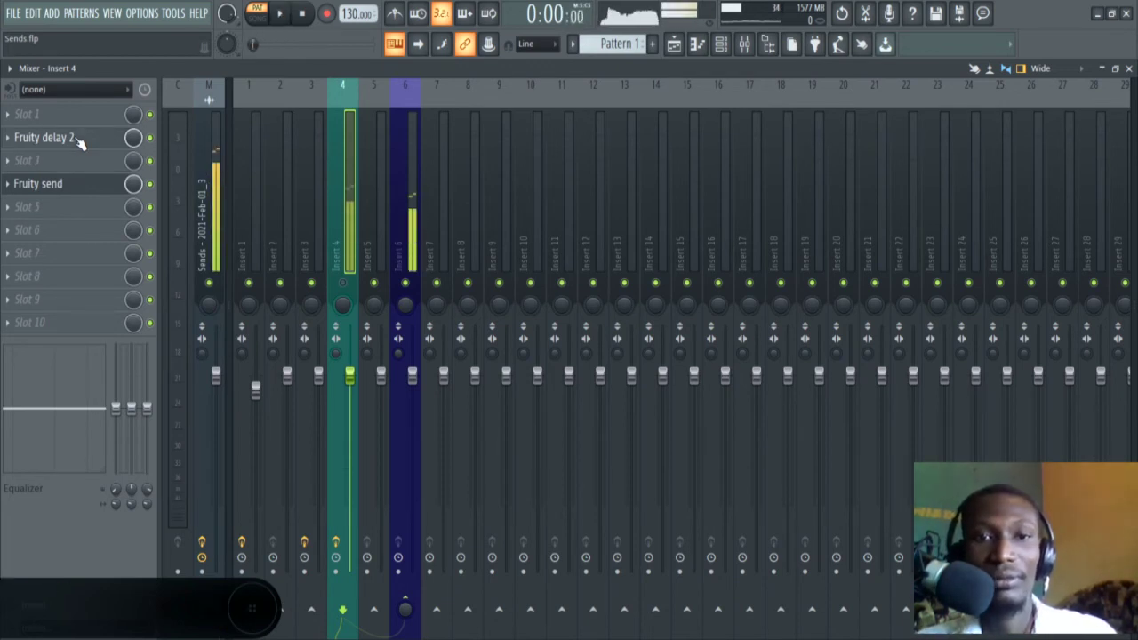
pyautogui.press('space')
pyautogui.moveTo(79, 140); pyautogui.dragTo(81, 233)
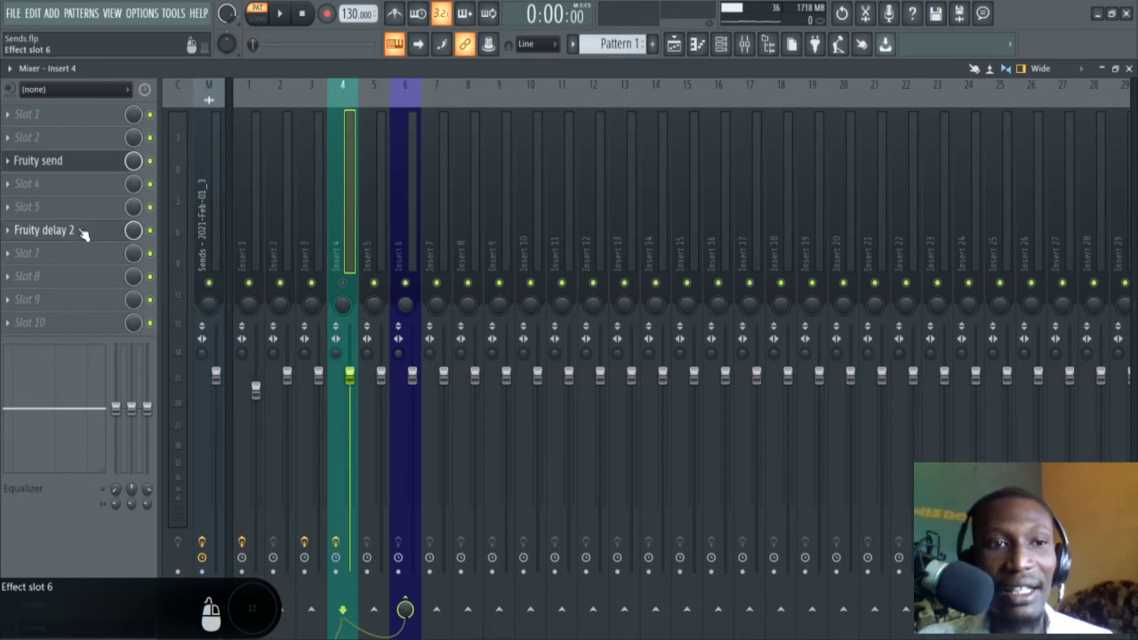
# Load Fruity Reeverb 2 into effect slot 1 of Insert 6, with its dry level fully down and wet level fully up
pyautogui.click(404, 224)
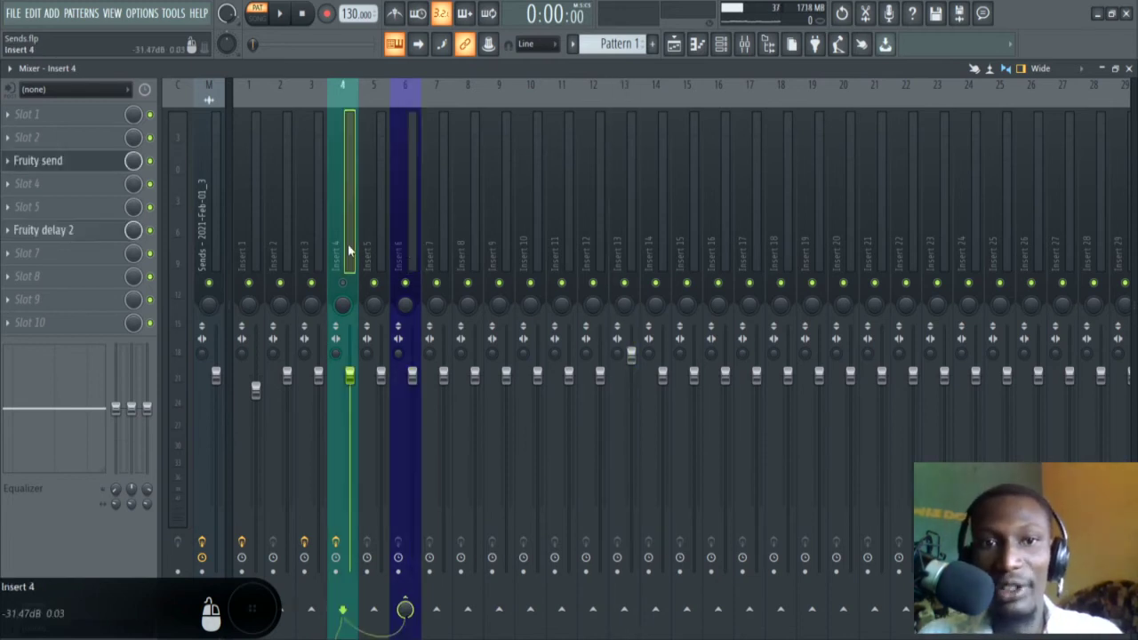
pyautogui.click(53, 126)
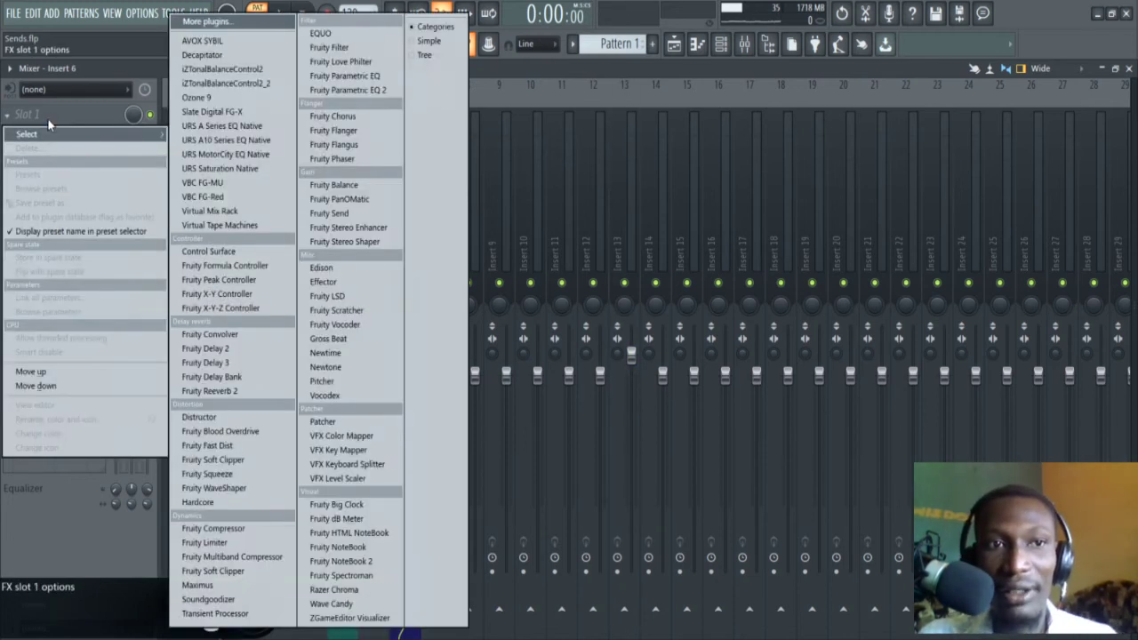
pyautogui.click(240, 391)
pyautogui.moveTo(309, 250); pyautogui.dragTo(602, 235)
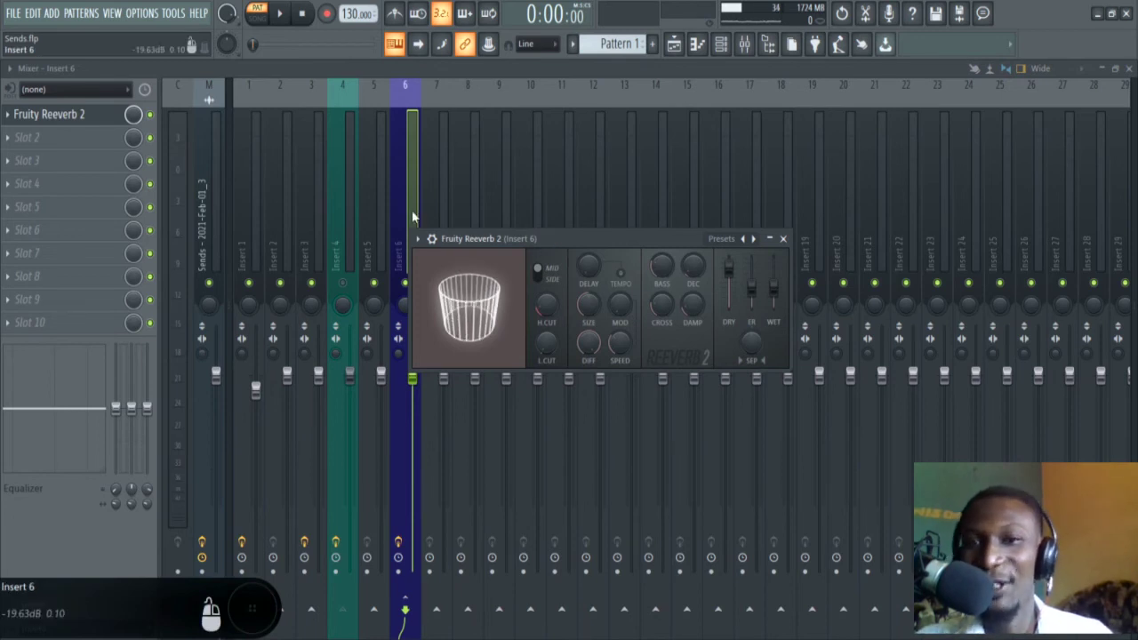
pyautogui.moveTo(598, 235); pyautogui.dragTo(626, 175)
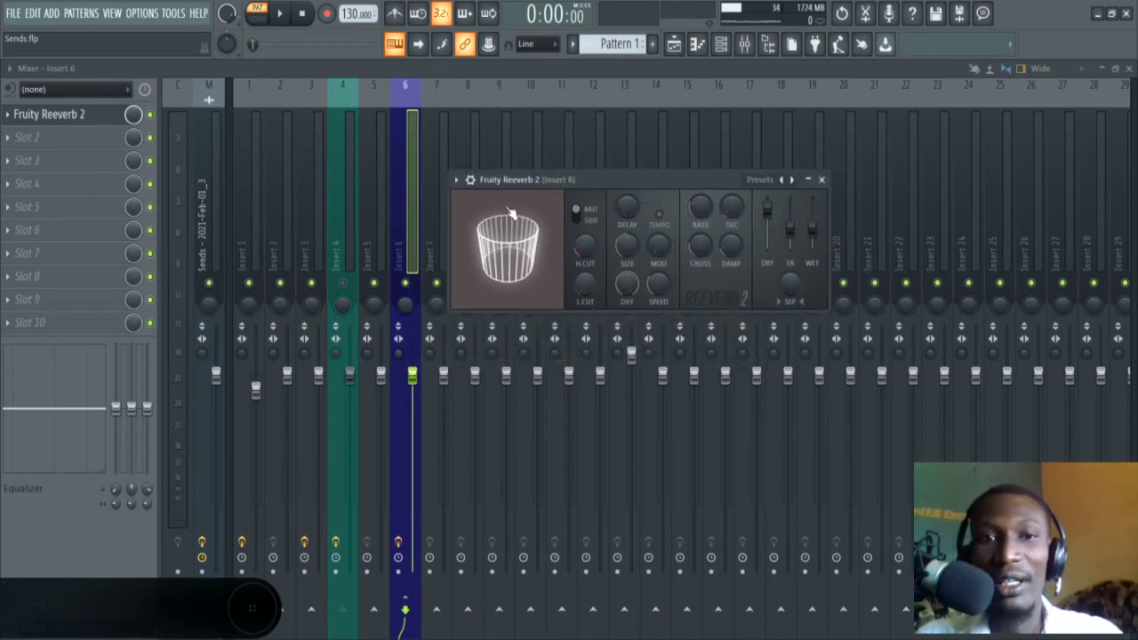
pyautogui.moveTo(766, 208); pyautogui.dragTo(812, 196)
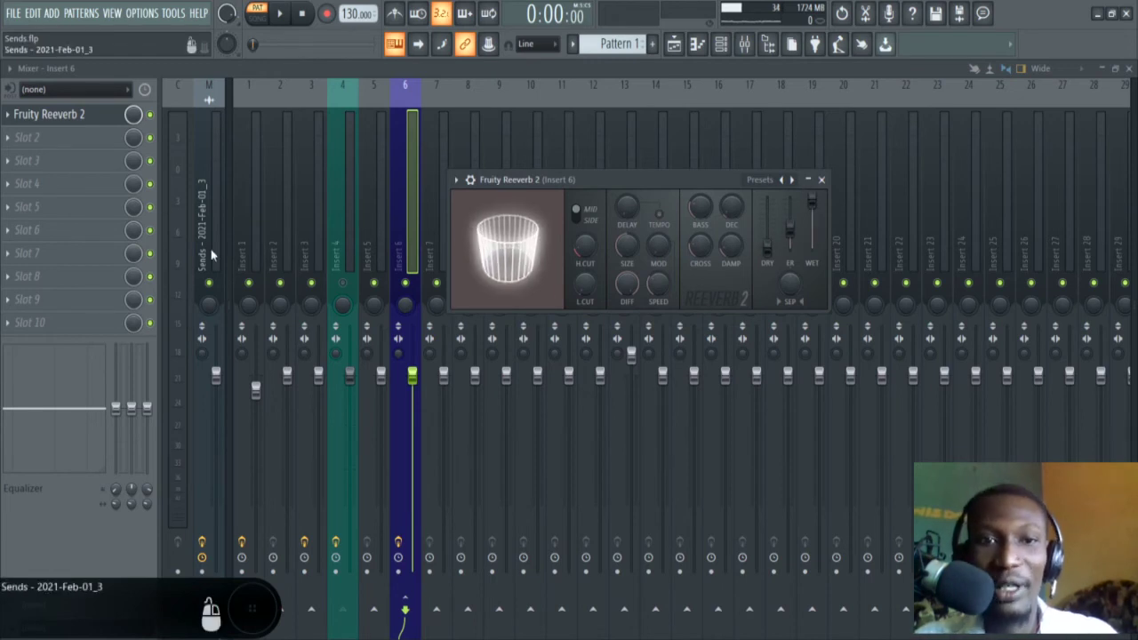
# Audition Insert 4 through the reverb on Insert 6, bypassing Fruity Delay 2 and the Fruity Send
pyautogui.click(342, 253)
pyautogui.press('space')
pyautogui.press('space')
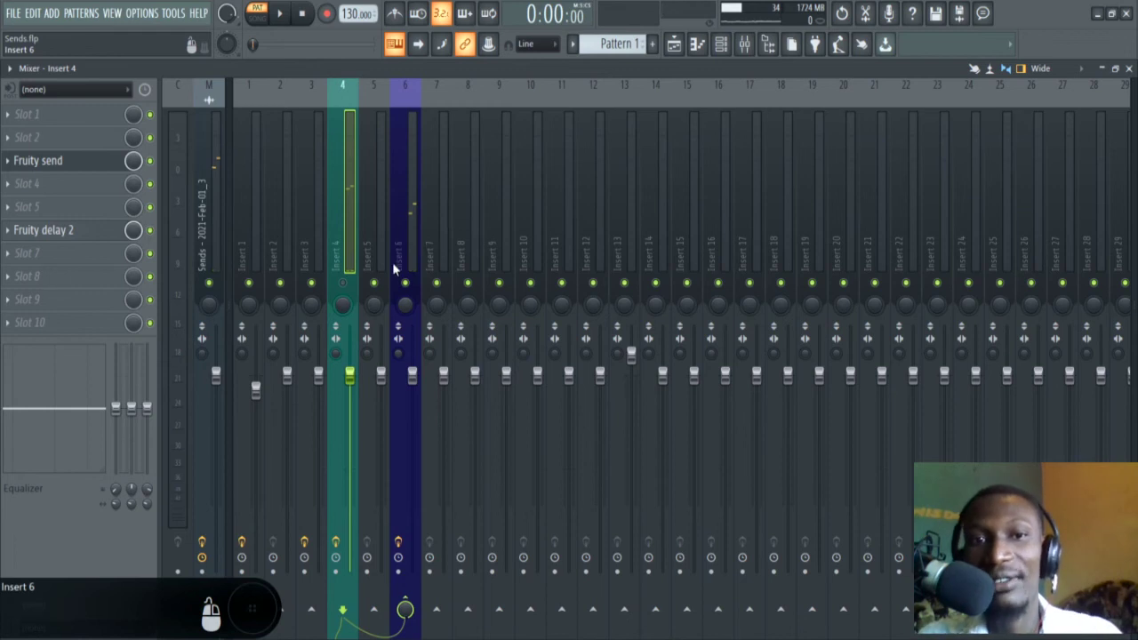
pyautogui.click(149, 231)
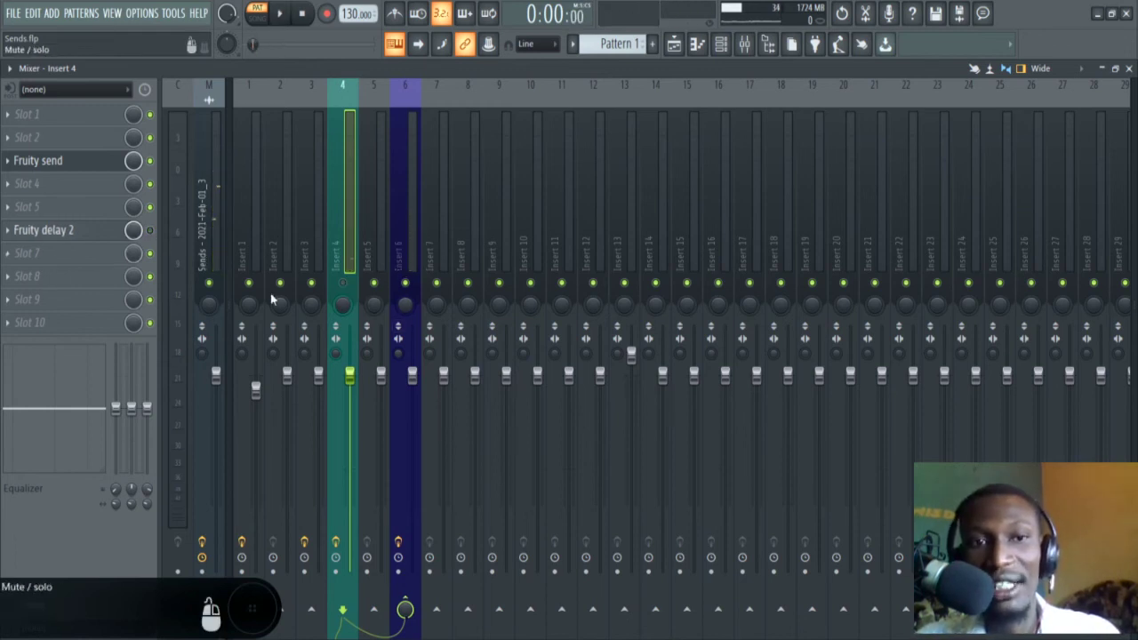
pyautogui.click(343, 283)
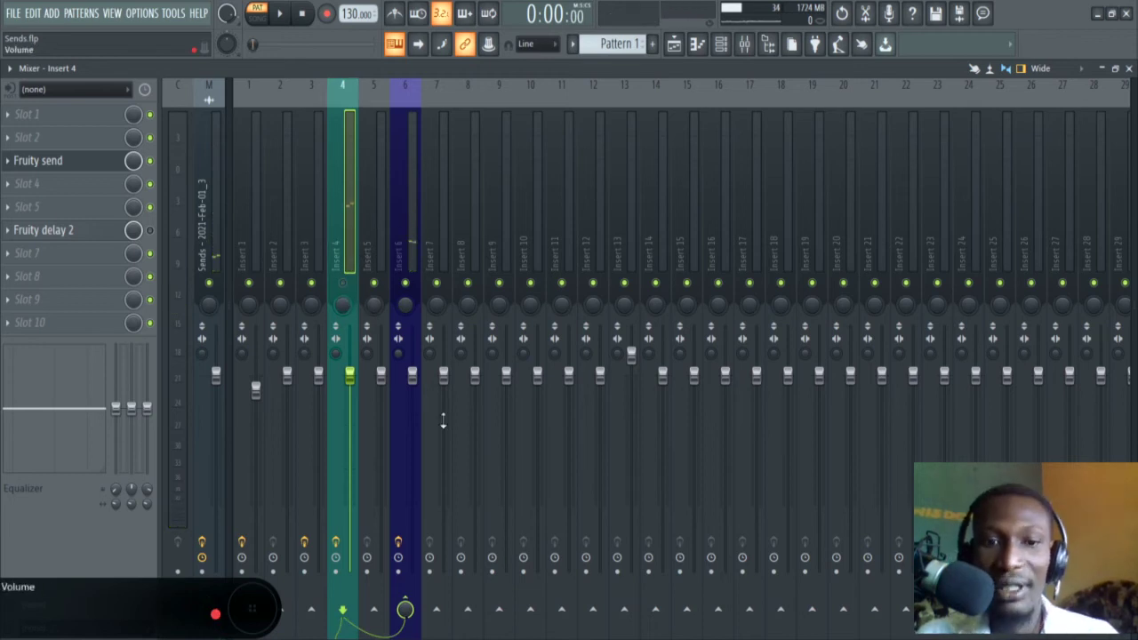
pyautogui.click(150, 161)
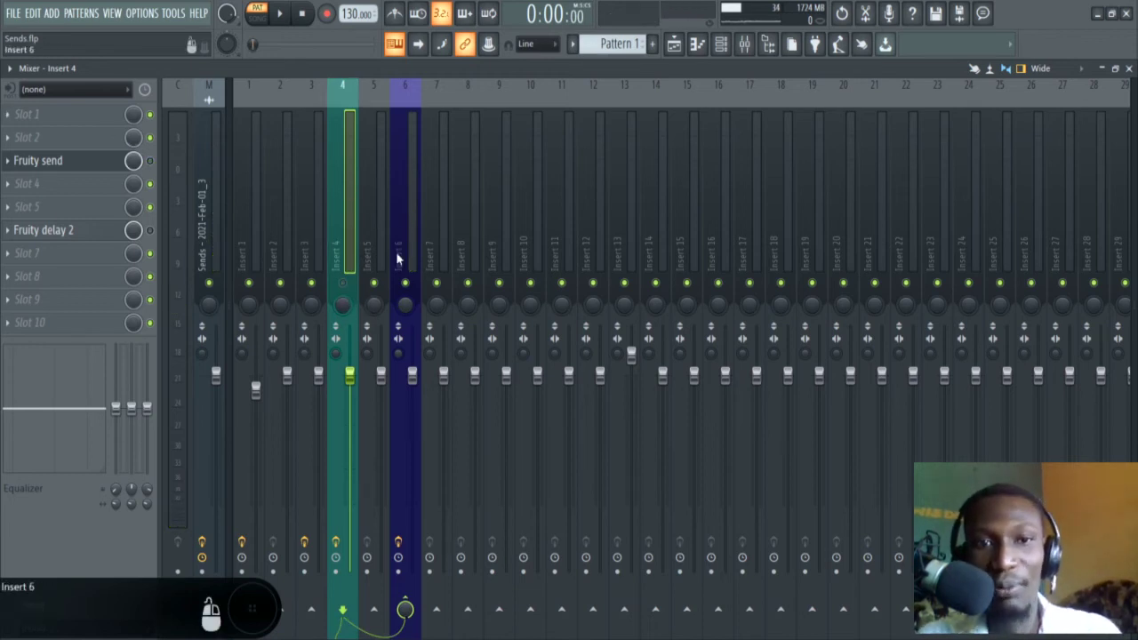
# Unmute Insert 4 with its routing send to Insert 6 fully down, and raise the Fruity Send's dry and volume levels
pyautogui.click(404, 612)
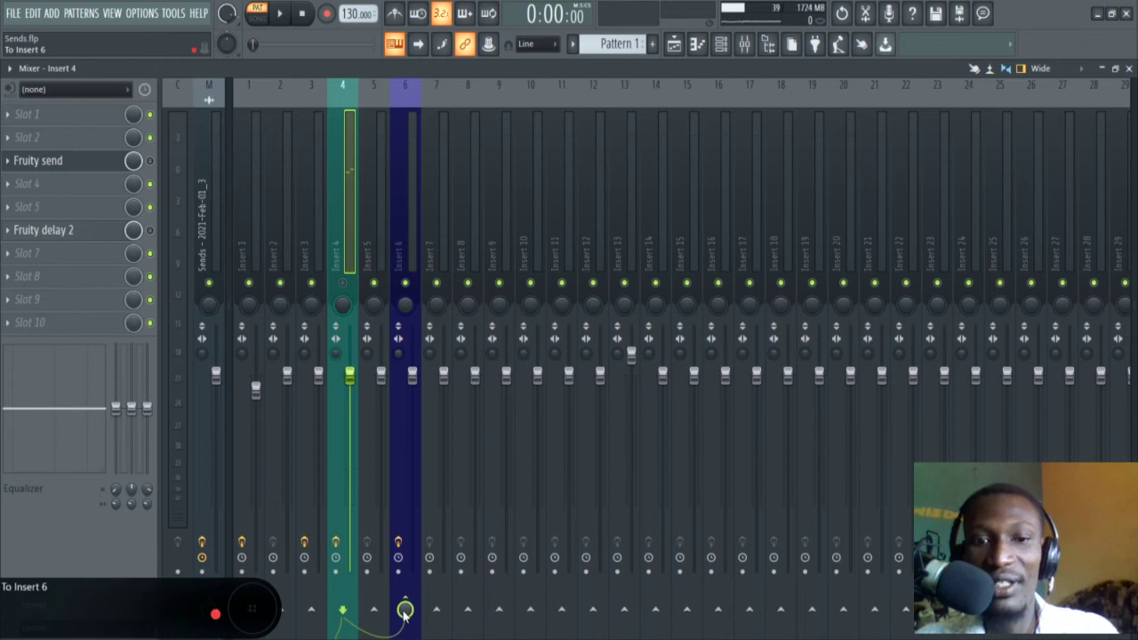
pyautogui.click(343, 283)
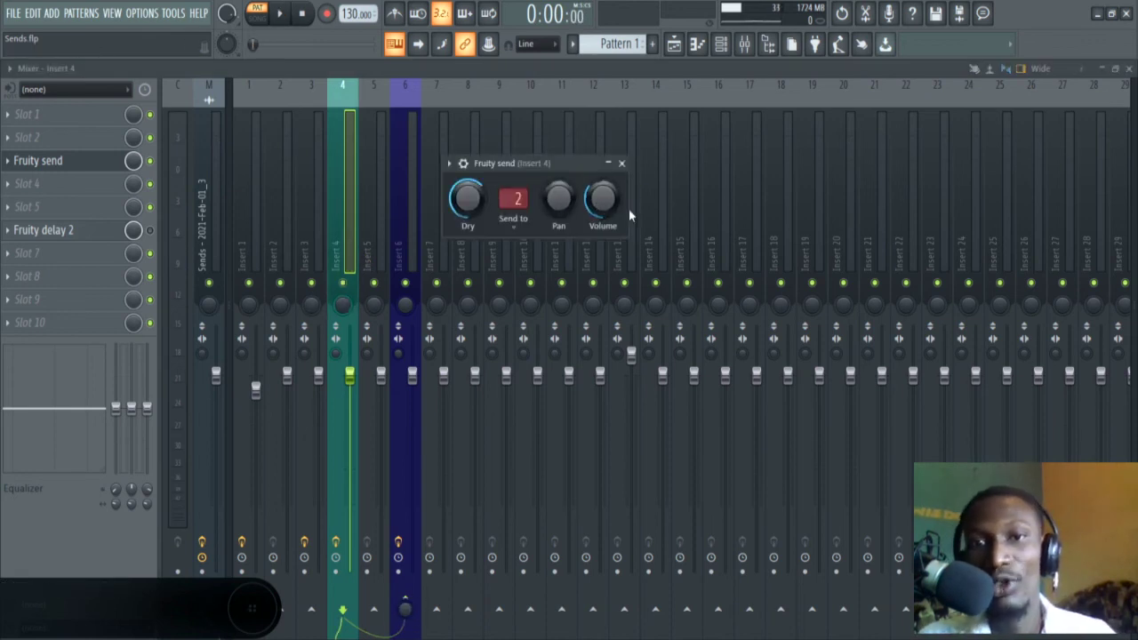
pyautogui.rightClick(471, 201)
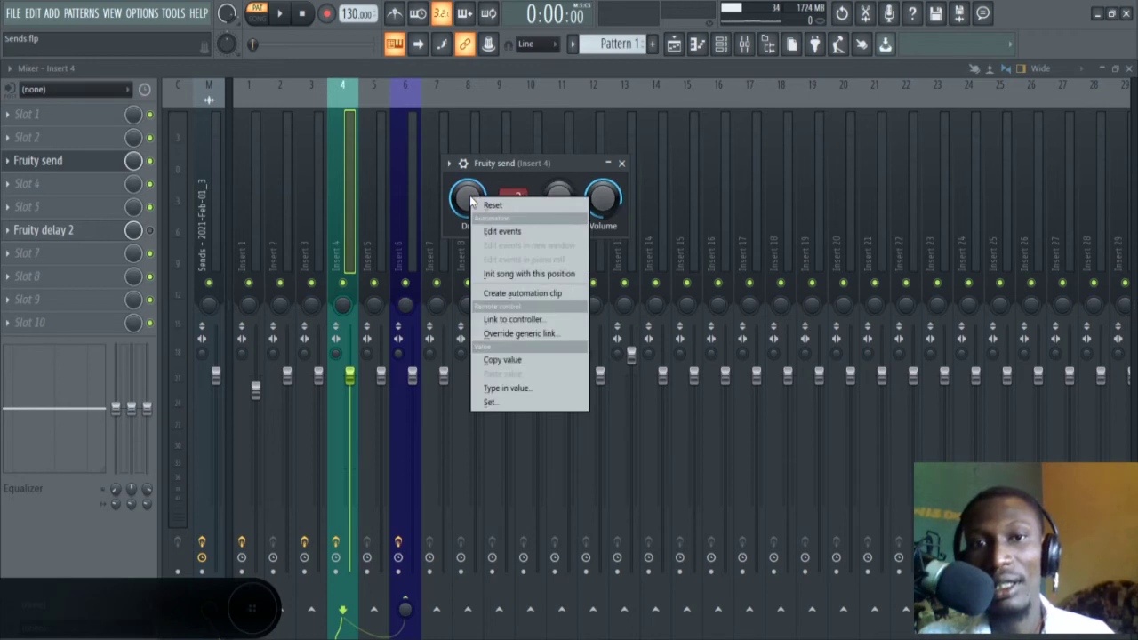
pyautogui.click(473, 203)
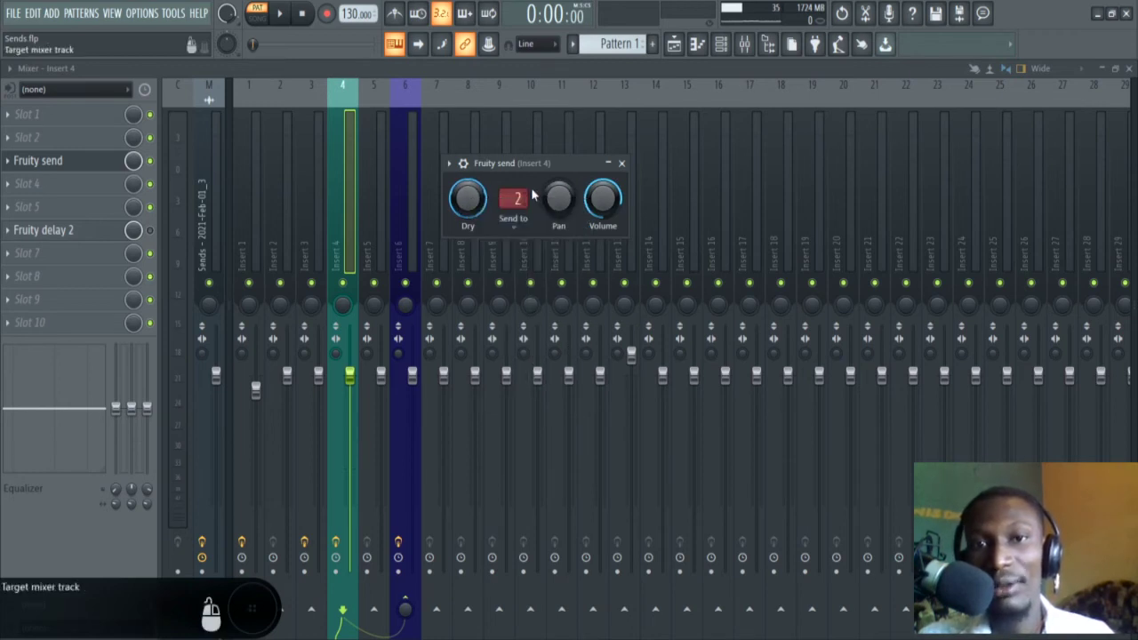
pyautogui.moveTo(536, 167); pyautogui.dragTo(574, 170)
# Add a sidechain send from Insert 4 to Insert 7
pyautogui.rightClick(374, 609)
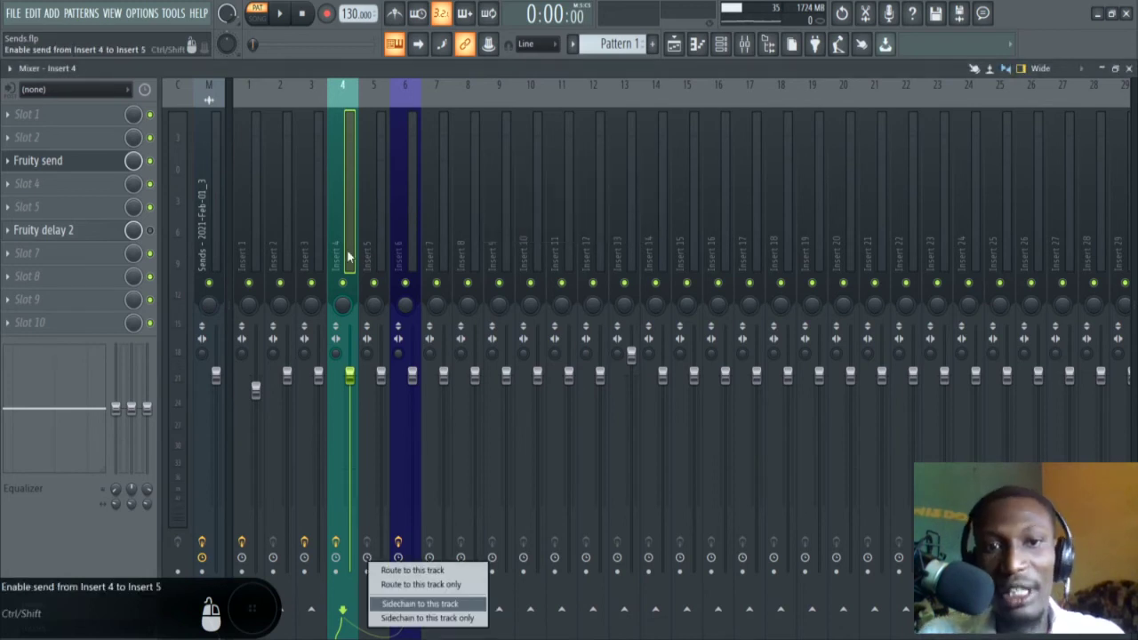
pyautogui.click(352, 253)
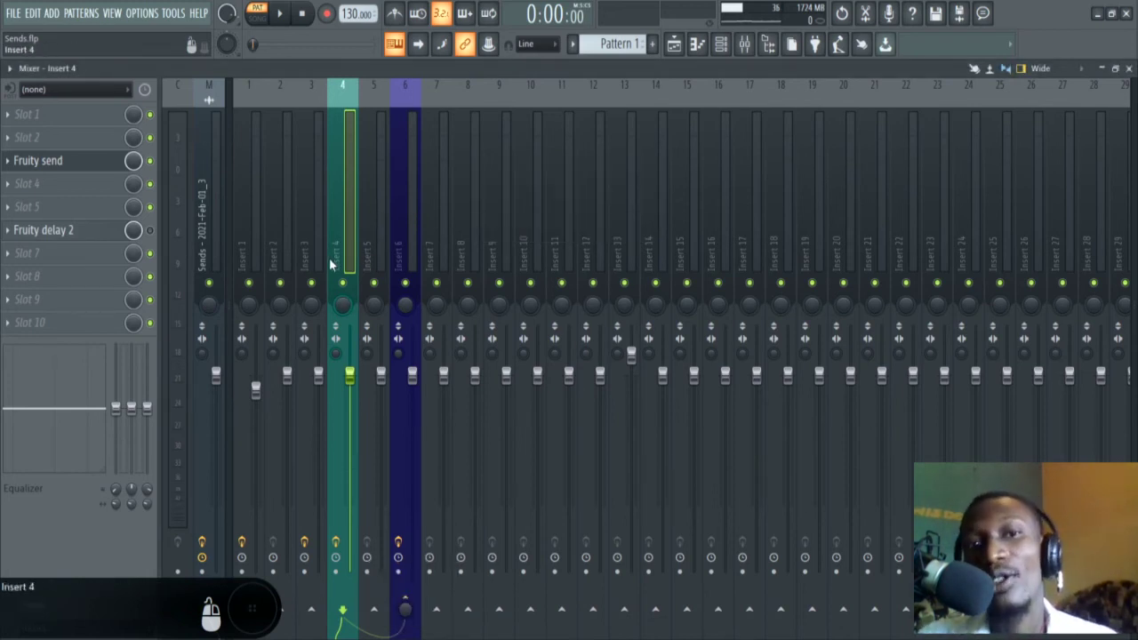
pyautogui.rightClick(436, 609)
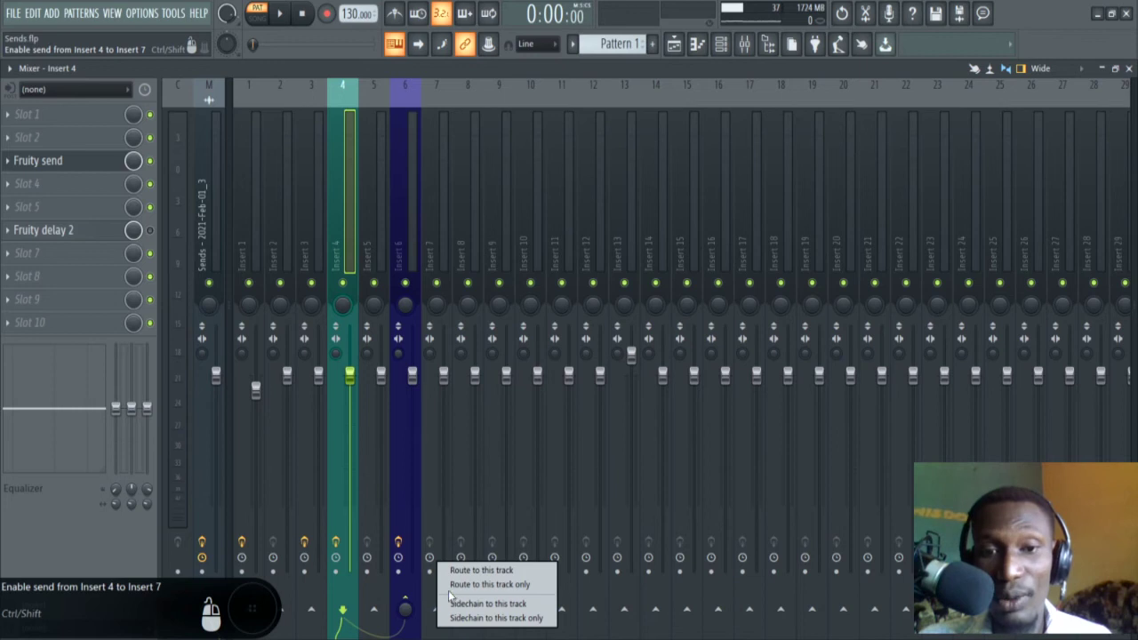
pyautogui.click(454, 594)
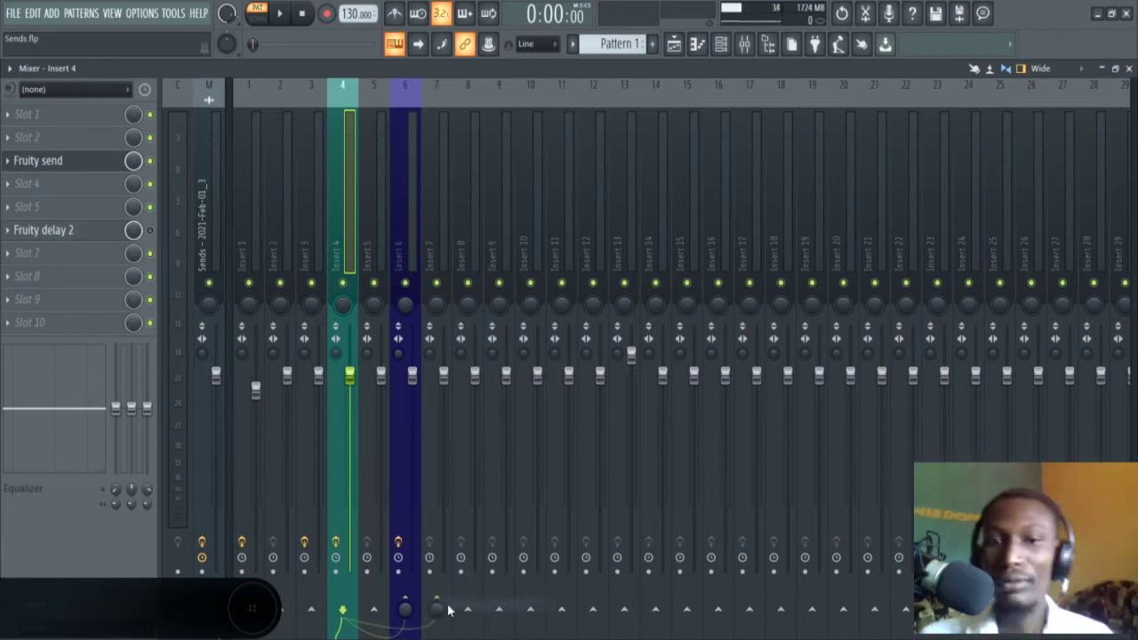
# Switch the Fruity Send's target on Insert 4 to Insert 7 and back to Insert 6
pyautogui.click(86, 171)
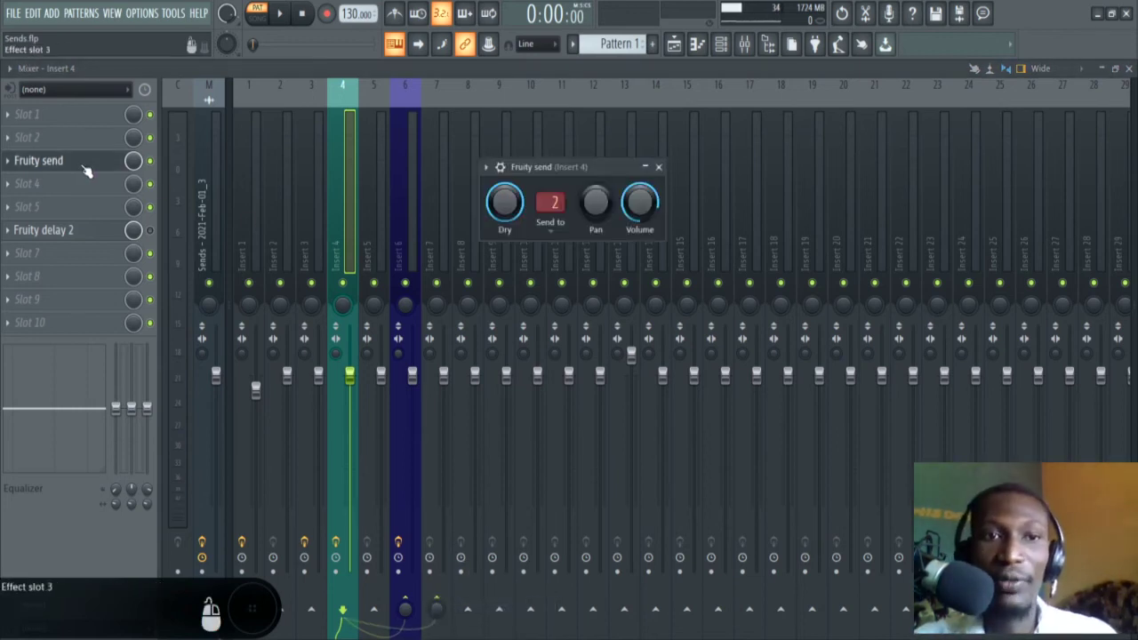
pyautogui.click(551, 231)
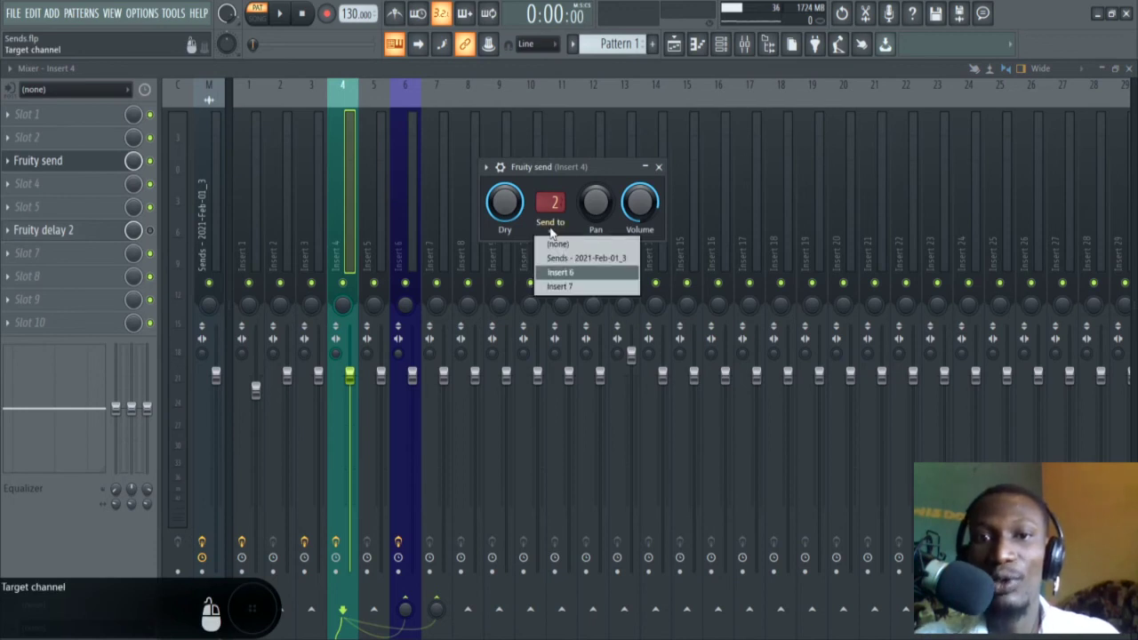
pyautogui.click(559, 288)
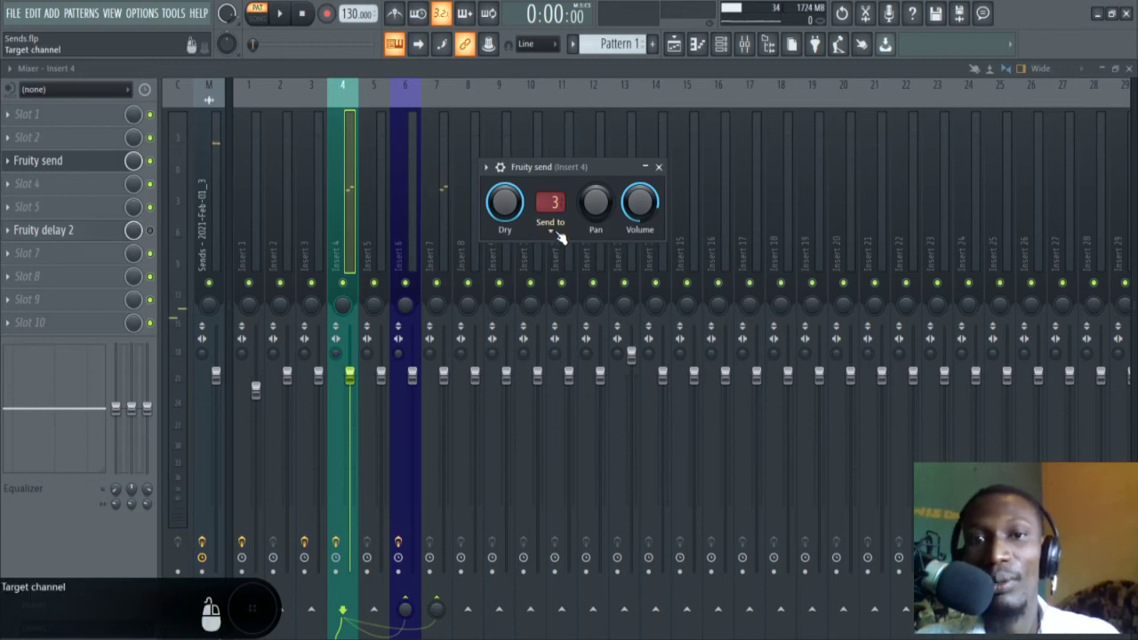
pyautogui.click(558, 234)
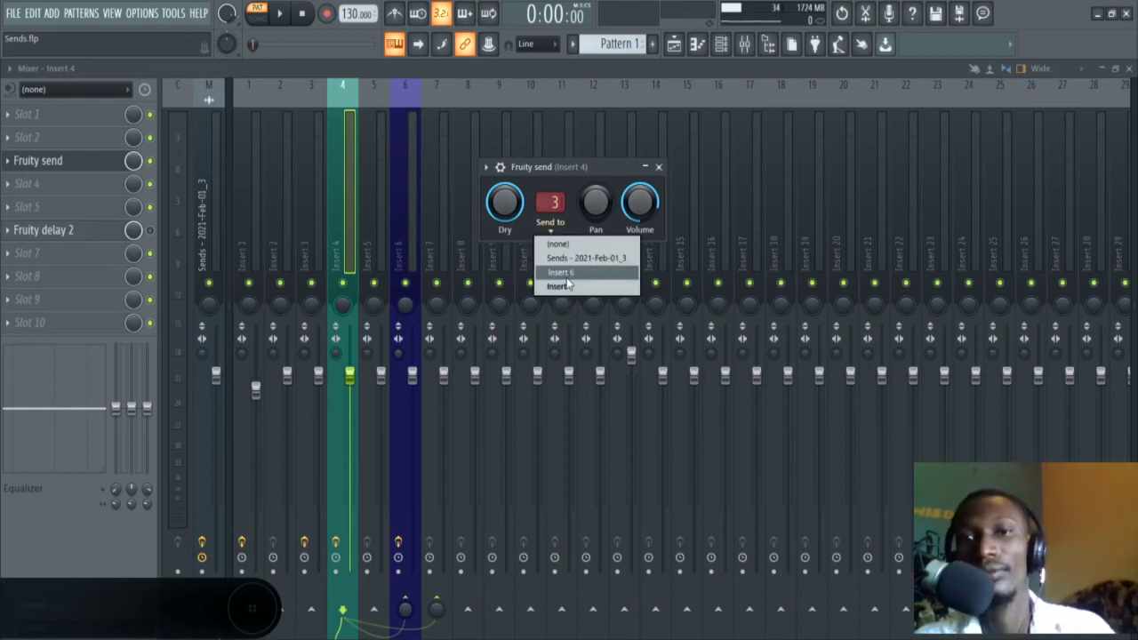
pyautogui.click(567, 274)
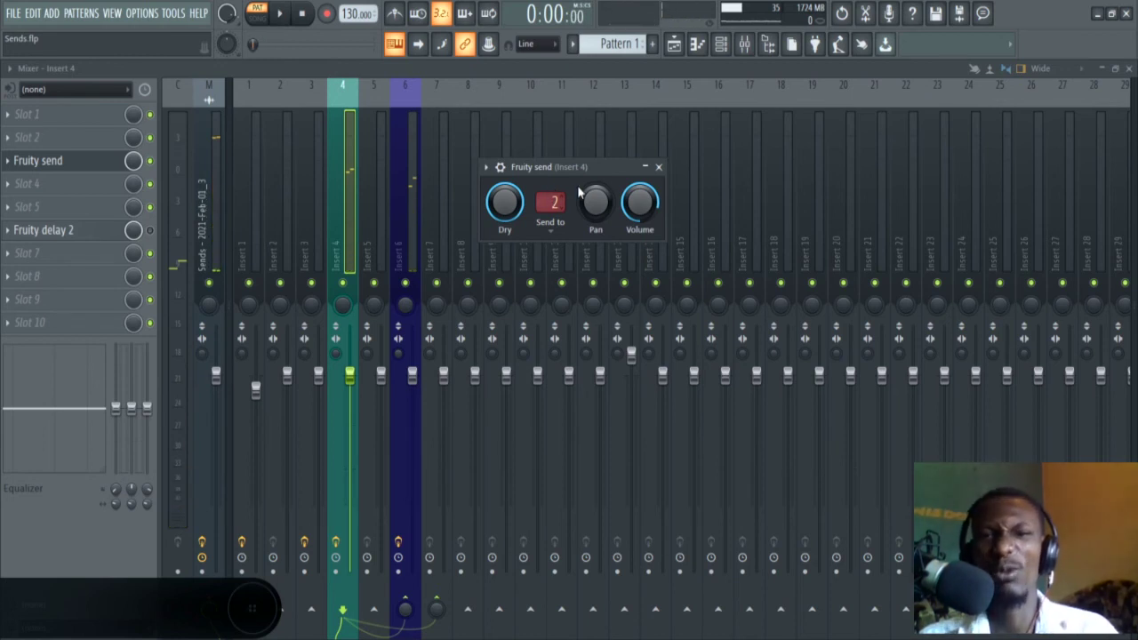
pyautogui.moveTo(573, 178); pyautogui.dragTo(487, 148)
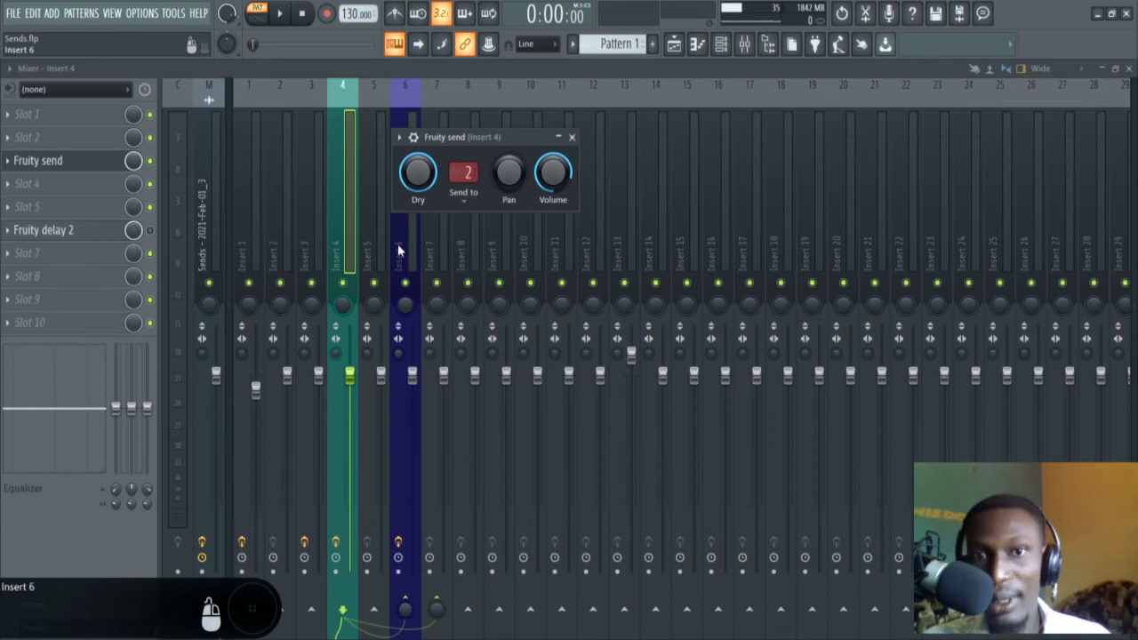
pyautogui.moveTo(487, 132); pyautogui.dragTo(580, 145)
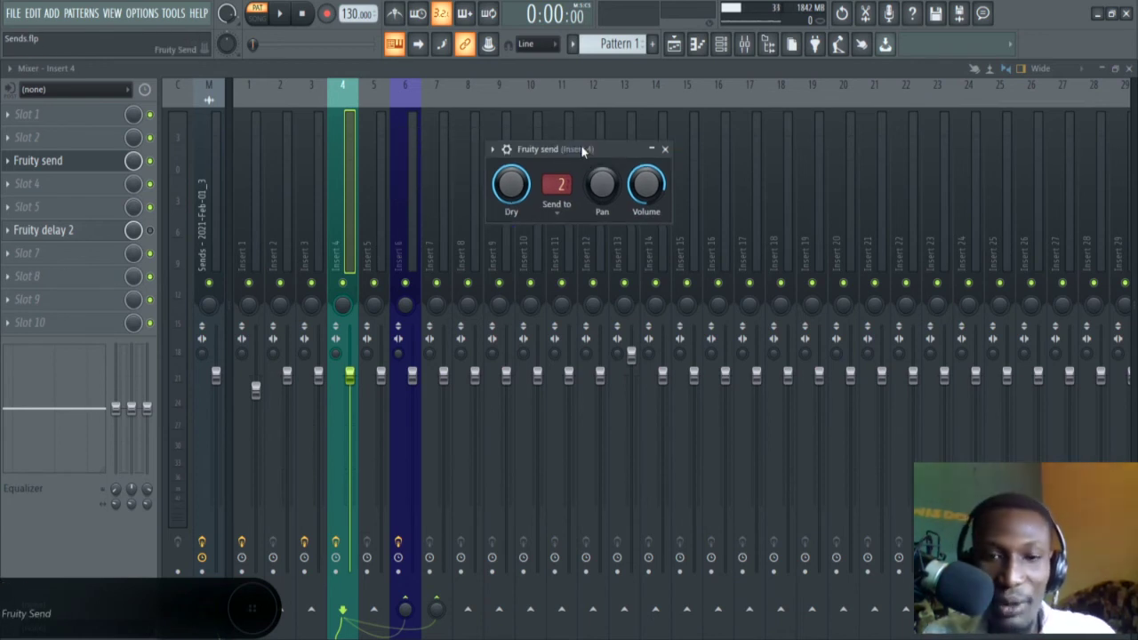
pyautogui.moveTo(581, 145); pyautogui.dragTo(522, 160)
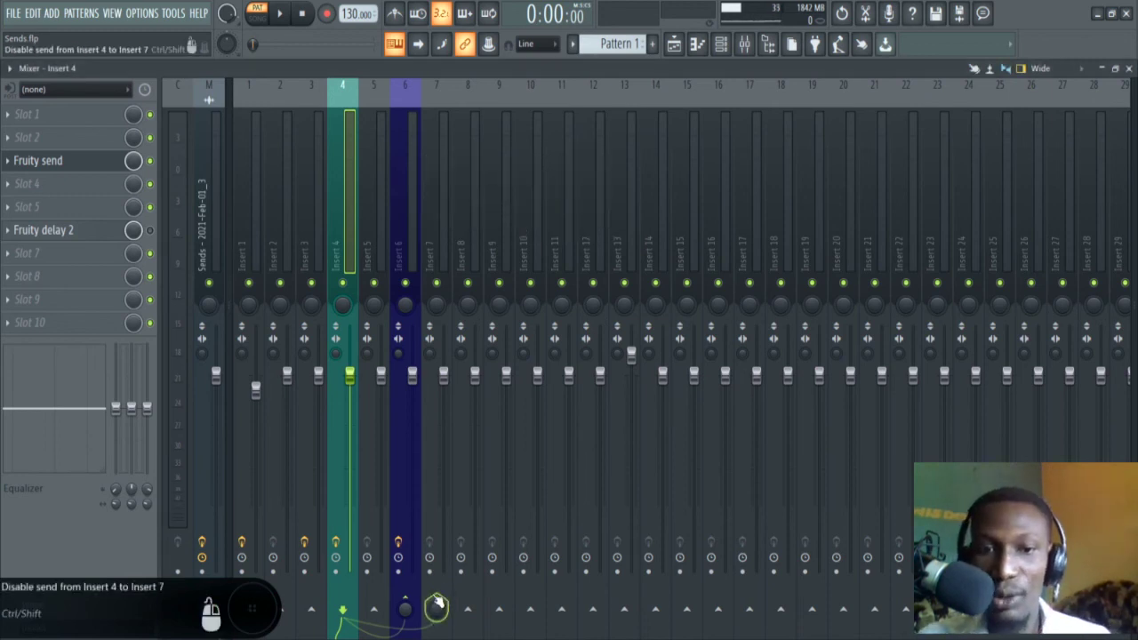
# Replace the sidechain send from Insert 4 to Insert 7 with a normal route and audition the pattern
pyautogui.click(435, 608)
pyautogui.rightClick(435, 608)
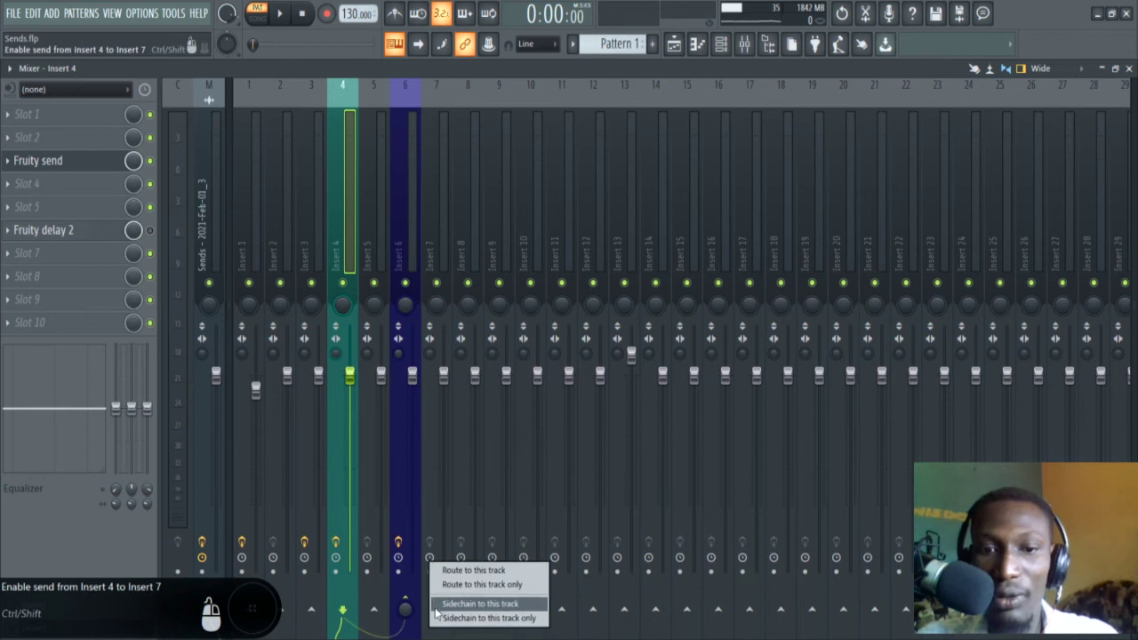
pyautogui.click(473, 573)
pyautogui.click(430, 253)
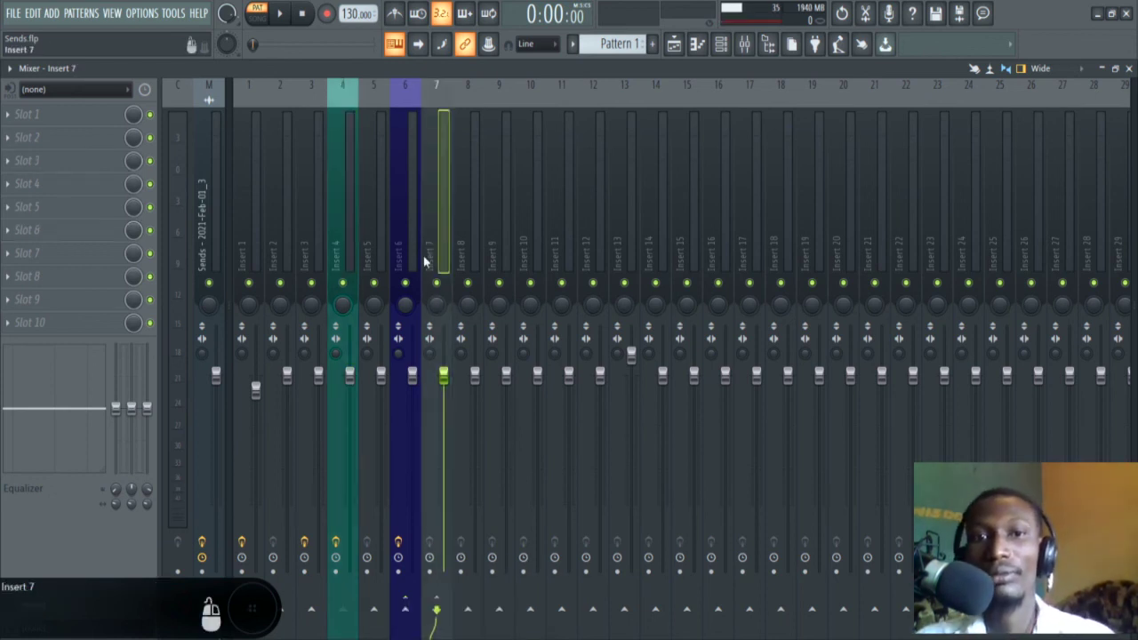
pyautogui.click(348, 239)
pyautogui.press('space')
pyautogui.press('space')
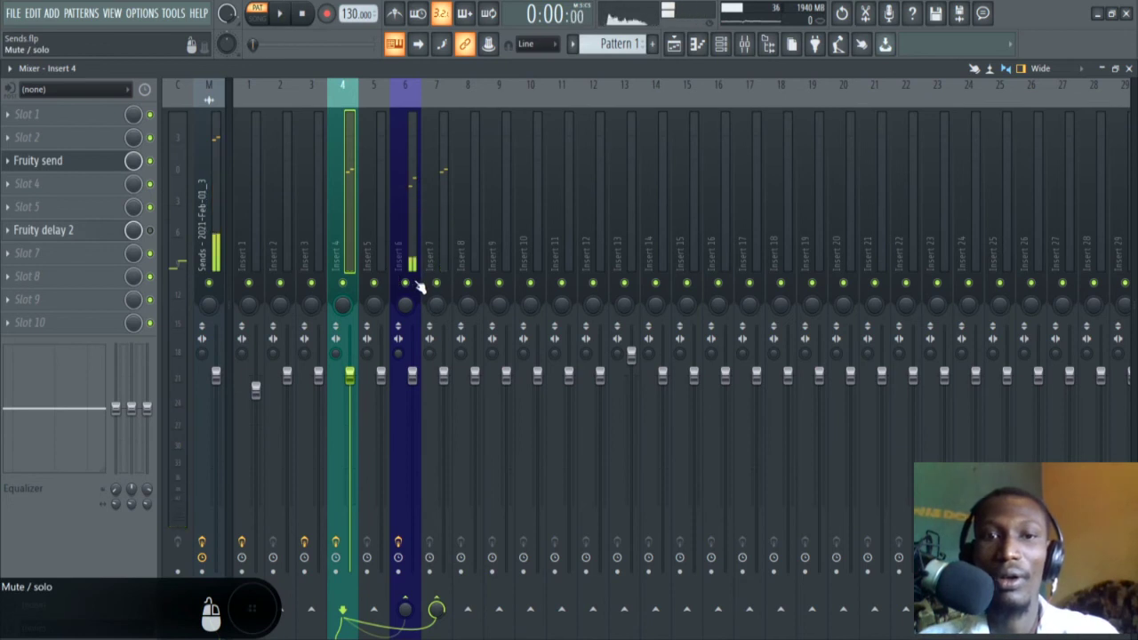
# Audition the pattern with the Fruity Send feeding Insert 6, and mute Insert 6
pyautogui.press('space')
pyautogui.press('space')
pyautogui.press('space')
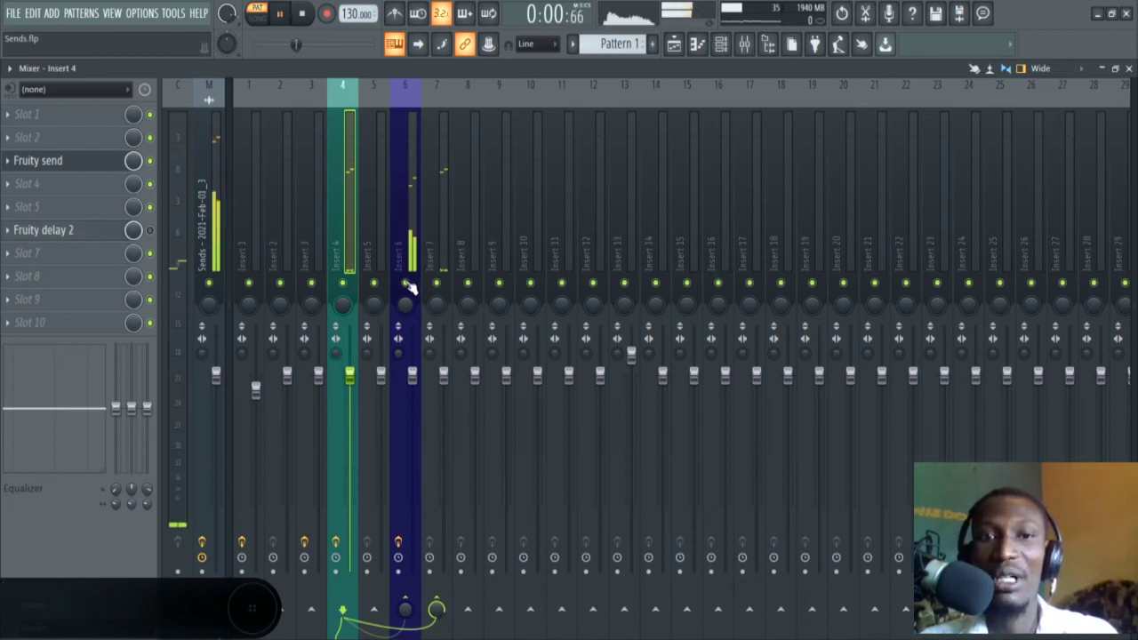
pyautogui.press('space')
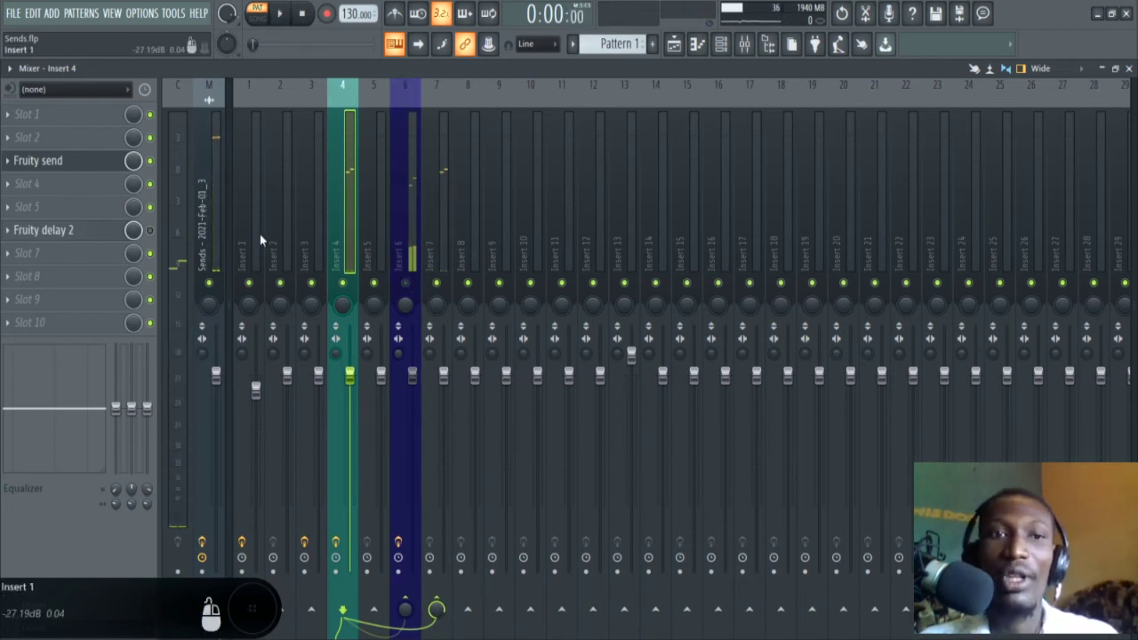
# Set the target of Insert 4's Fruity Send to Insert 7, audition the pattern and try the routing send to Insert 6
pyautogui.click(72, 168)
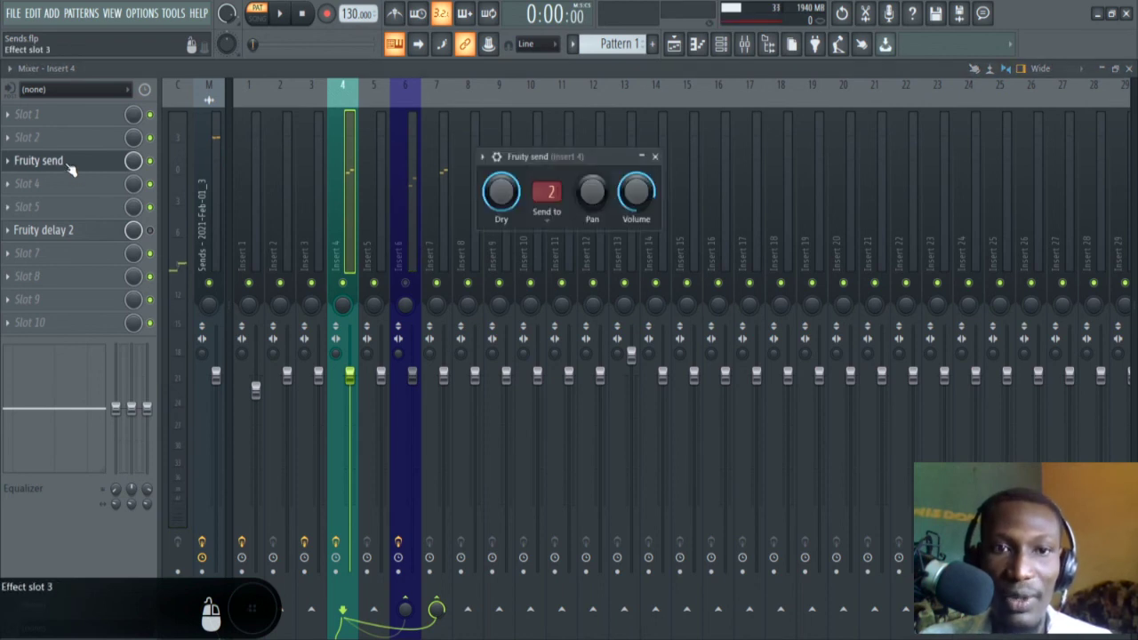
pyautogui.press('space')
pyautogui.press('space')
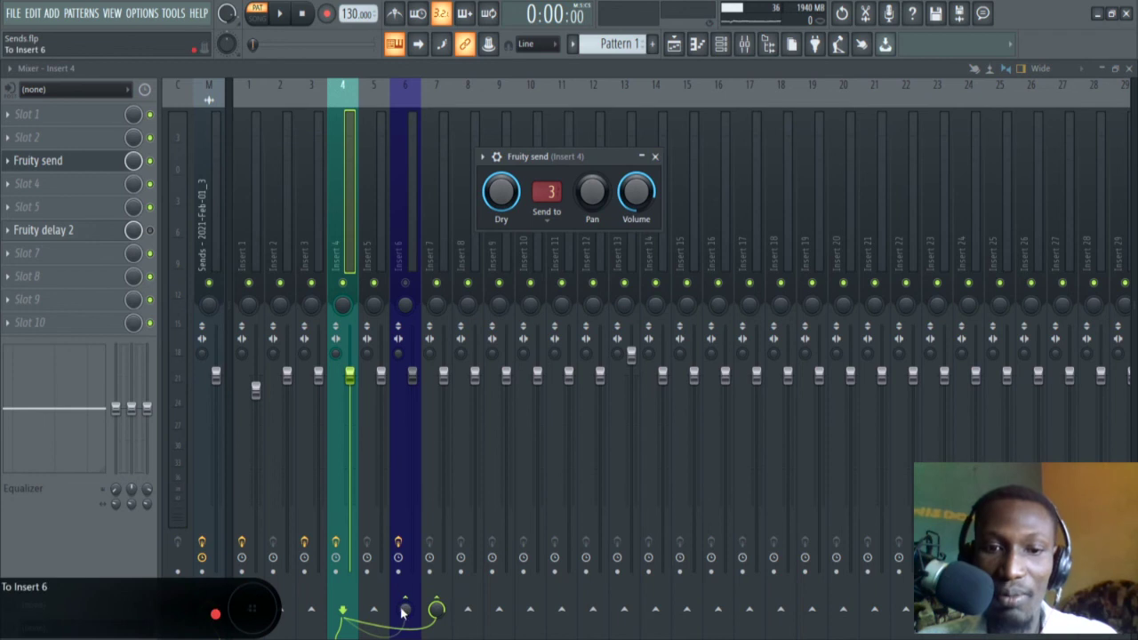
pyautogui.click(411, 495)
pyautogui.moveTo(406, 609); pyautogui.dragTo(405, 614)
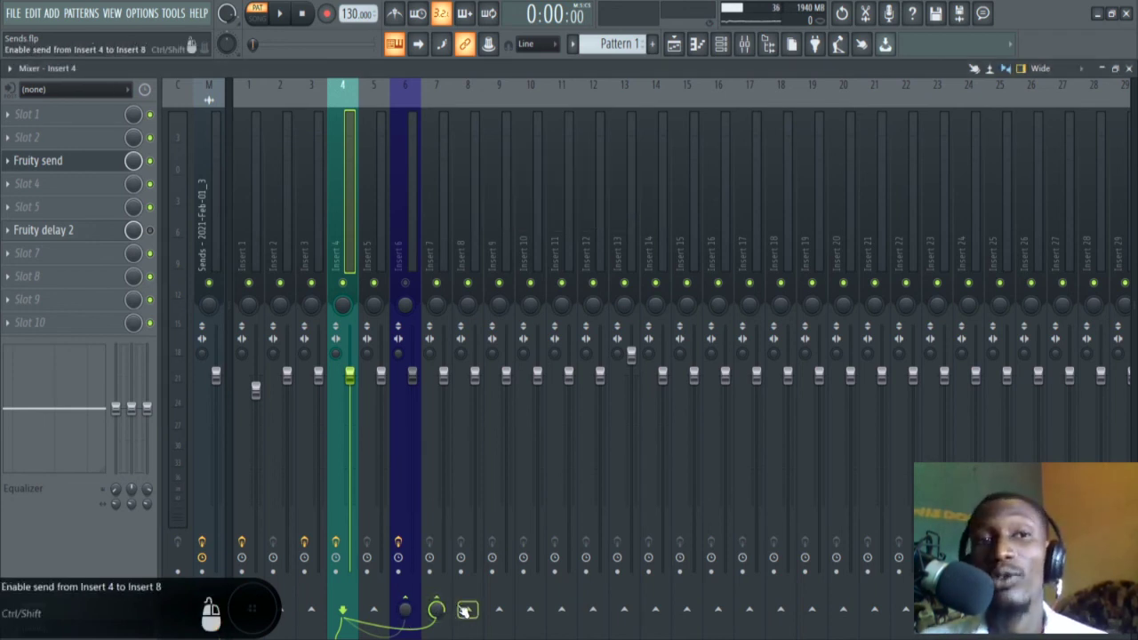
# Choose Insert 7 as the Fruity Send's target, view Insert 6's effects and return to Insert 4
pyautogui.click(86, 163)
pyautogui.click(548, 192)
pyautogui.click(564, 277)
pyautogui.click(412, 262)
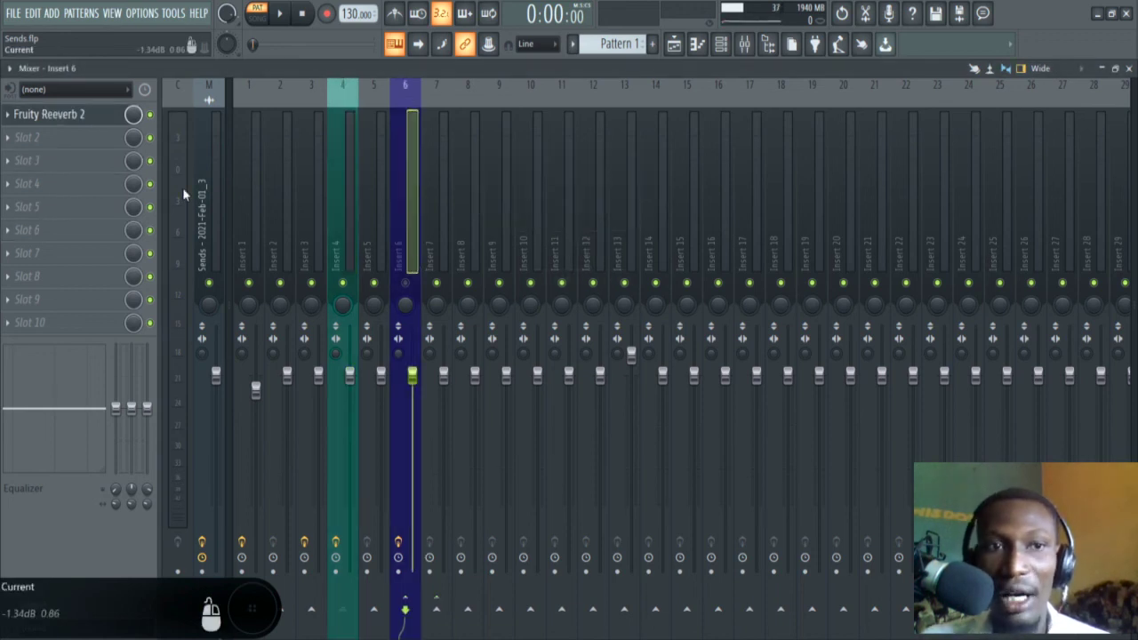
pyautogui.click(350, 238)
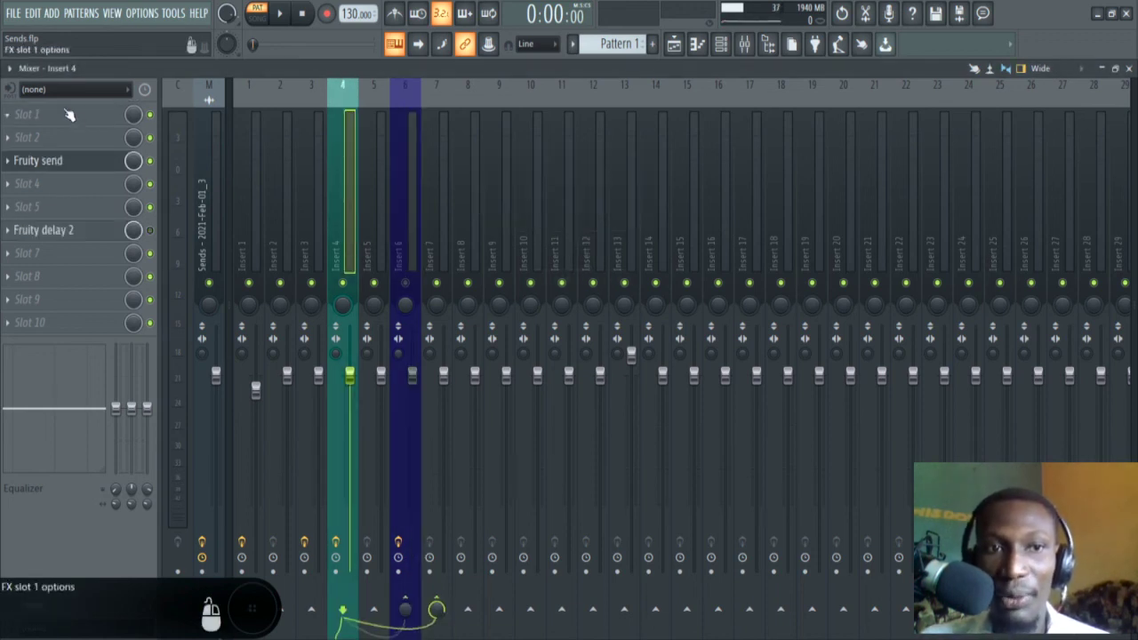
# Turn the volume of Insert 4's Fruity Send fully down and audition the pattern
pyautogui.click(88, 166)
pyautogui.moveTo(636, 191)
pyautogui.mouseDown()
pyautogui.moveTo(636, 178)
pyautogui.moveTo(635, 192)
pyautogui.mouseUp()
pyautogui.press('space')
pyautogui.press('space')
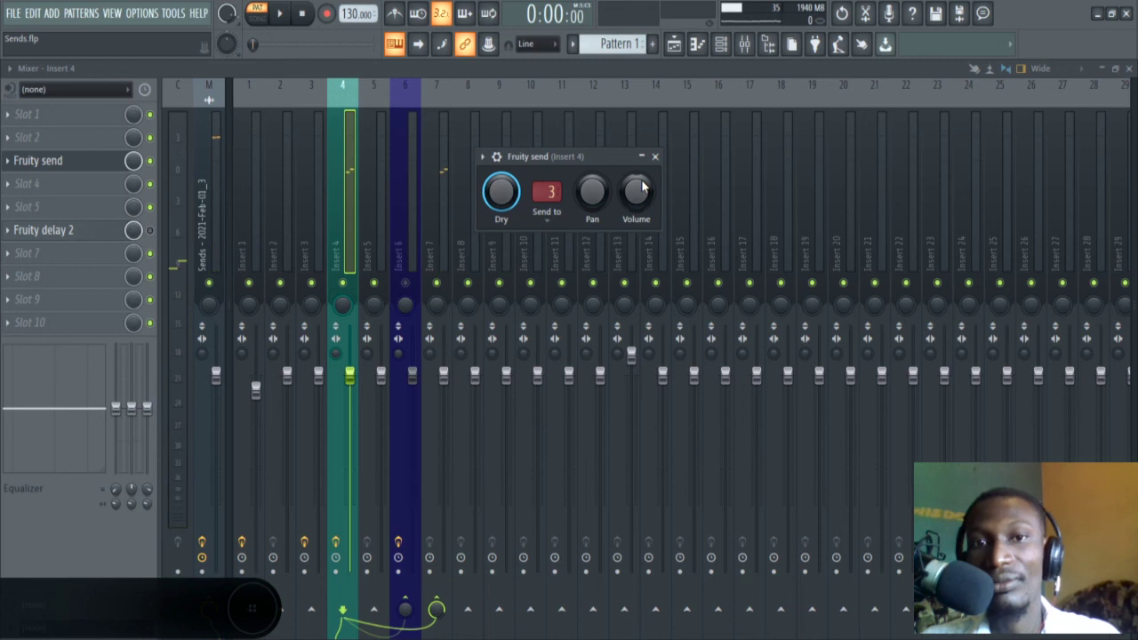
pyautogui.press('space')
pyautogui.press('space')
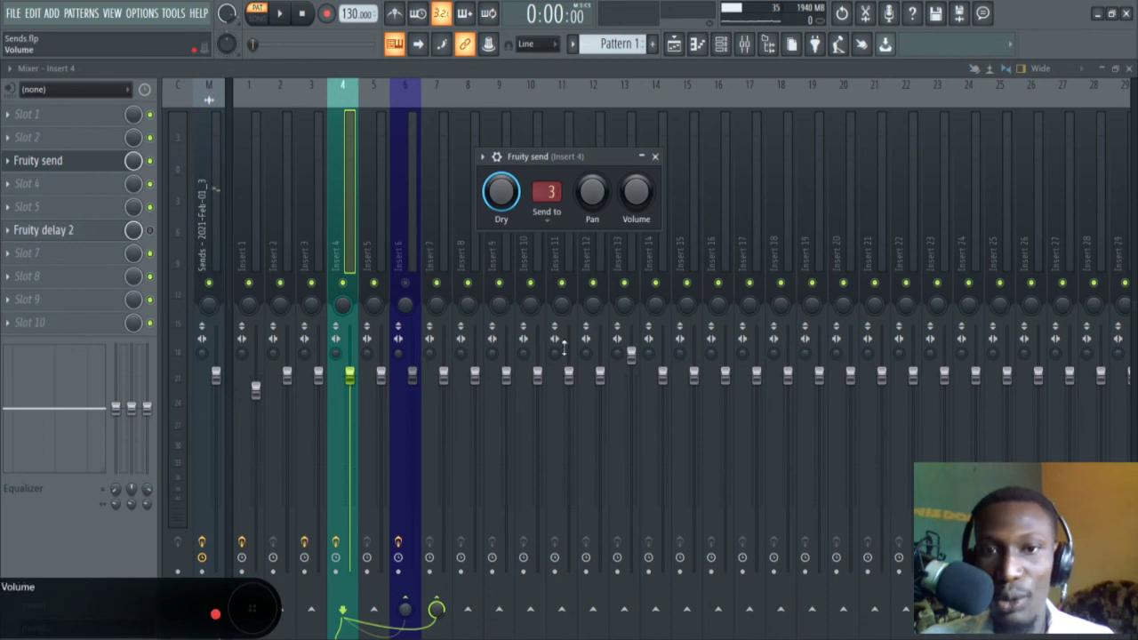
# Set the Fruity Send's target to Insert 6, view Insert 6 and reselect Insert 4
pyautogui.click(550, 221)
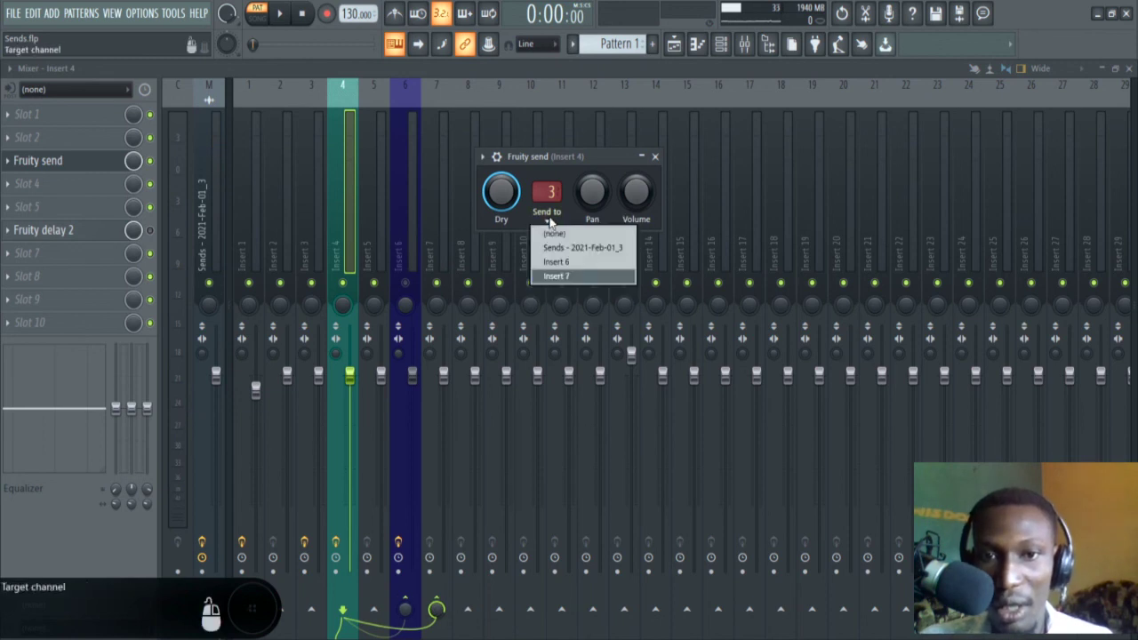
pyautogui.click(555, 262)
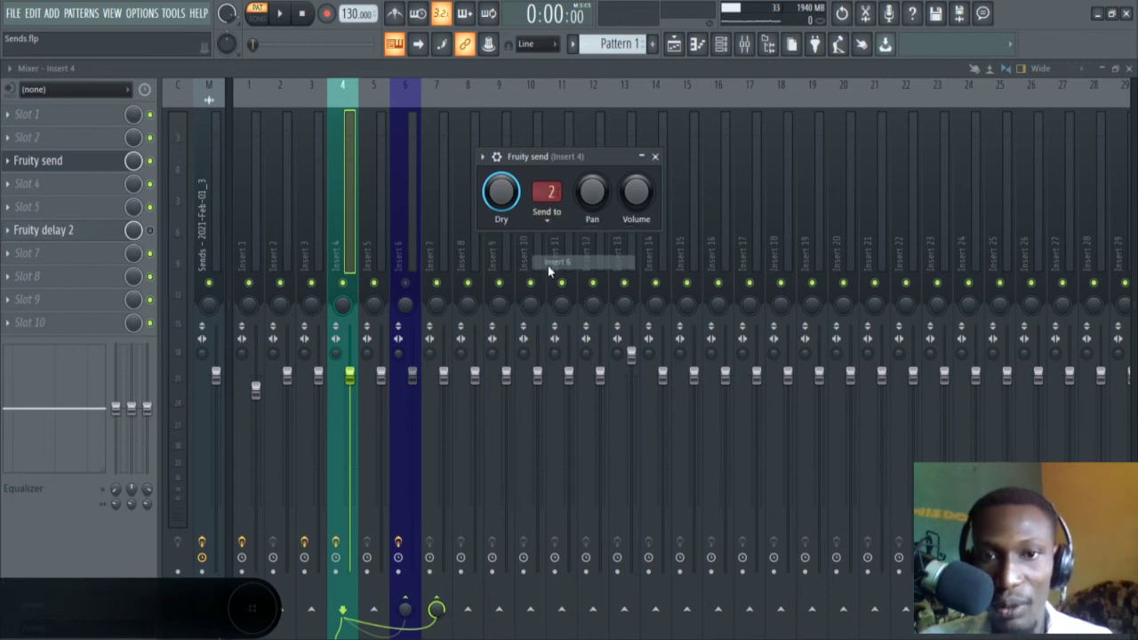
pyautogui.click(405, 239)
pyautogui.click(350, 242)
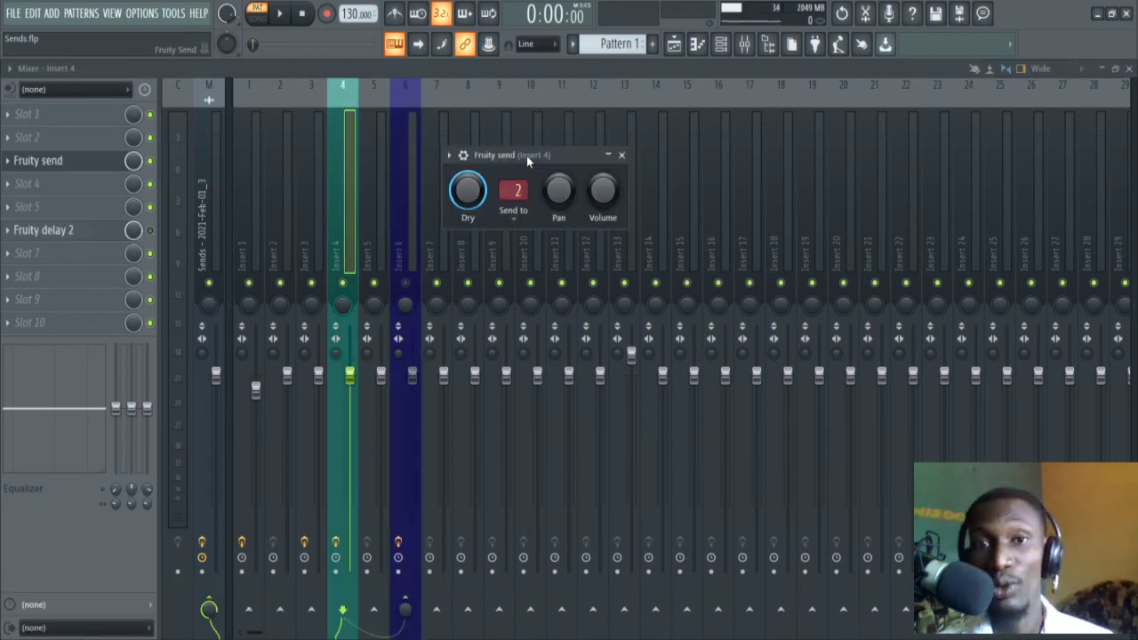